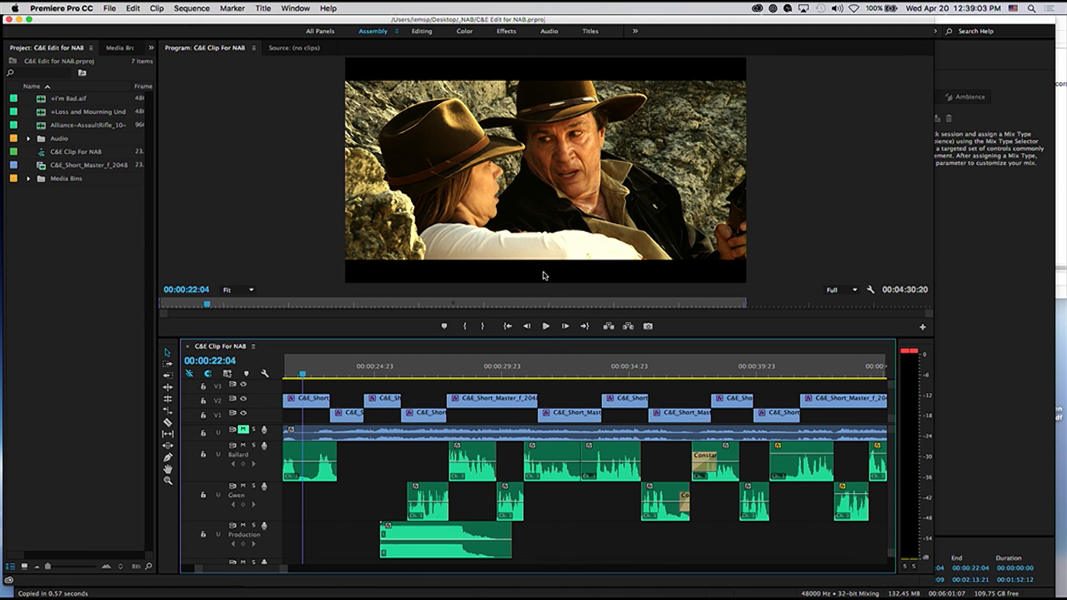
# Disable the first video clip on V2, check the linked preview in Audition, and re-enable the clip in Premiere Pro
pyautogui.rightClick(317, 400)
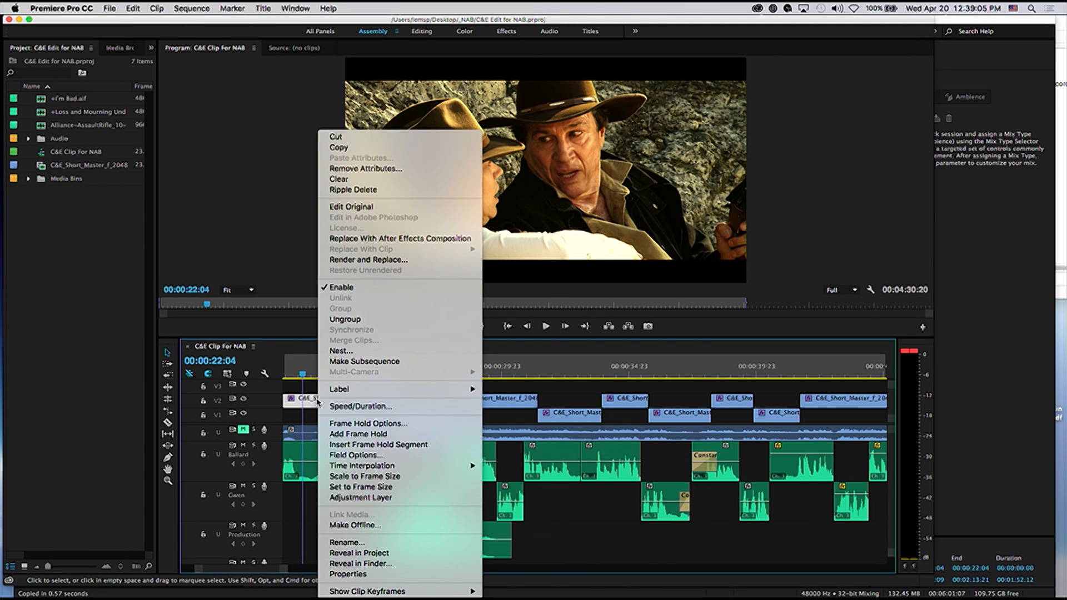
pyautogui.click(373, 287)
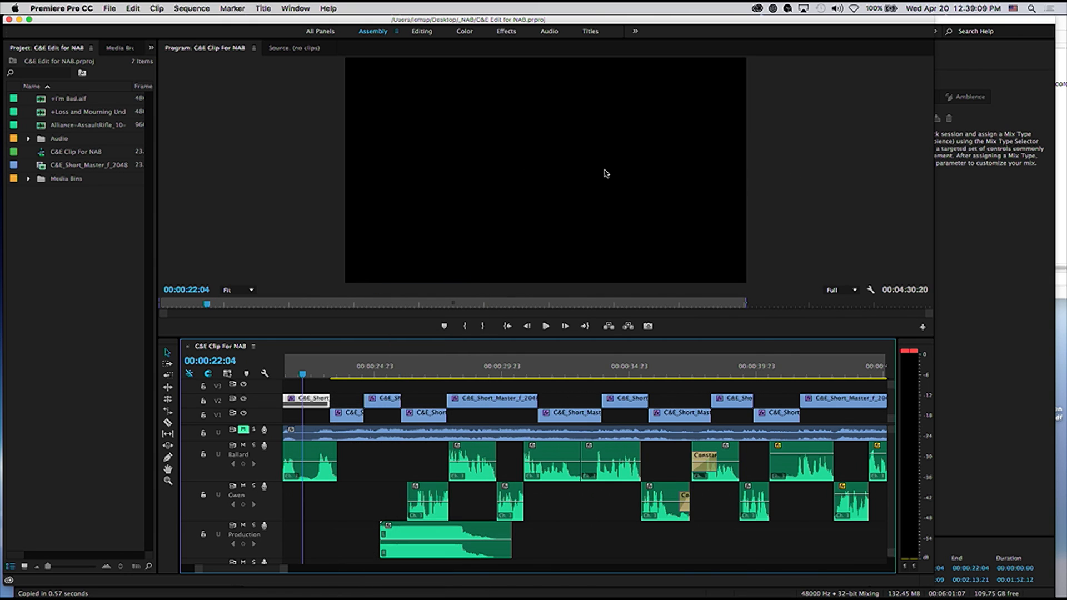
pyautogui.press('super+Tab')
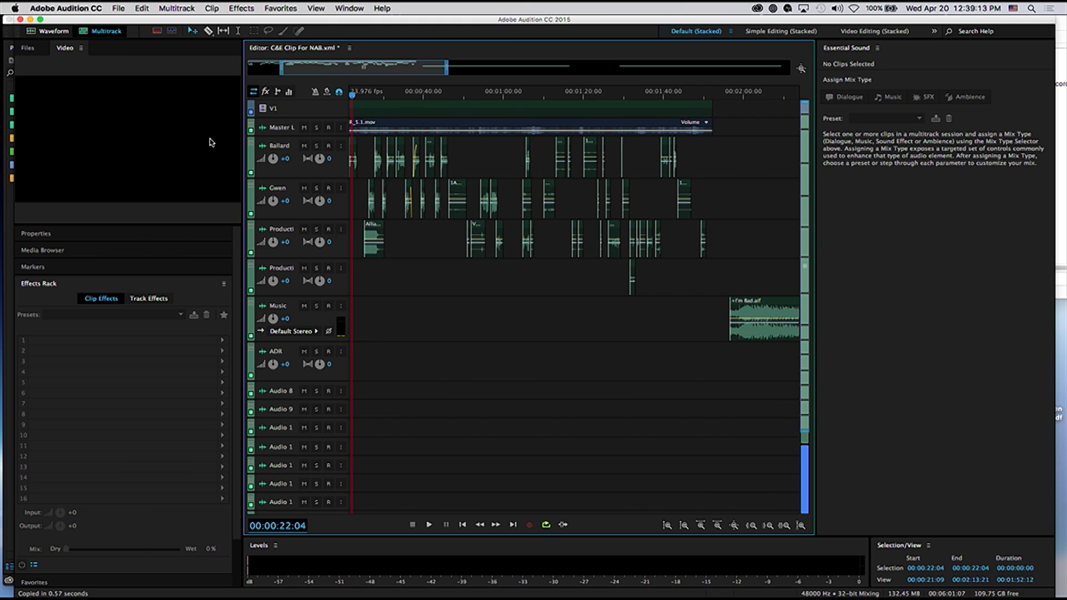
pyautogui.press('super+Tab')
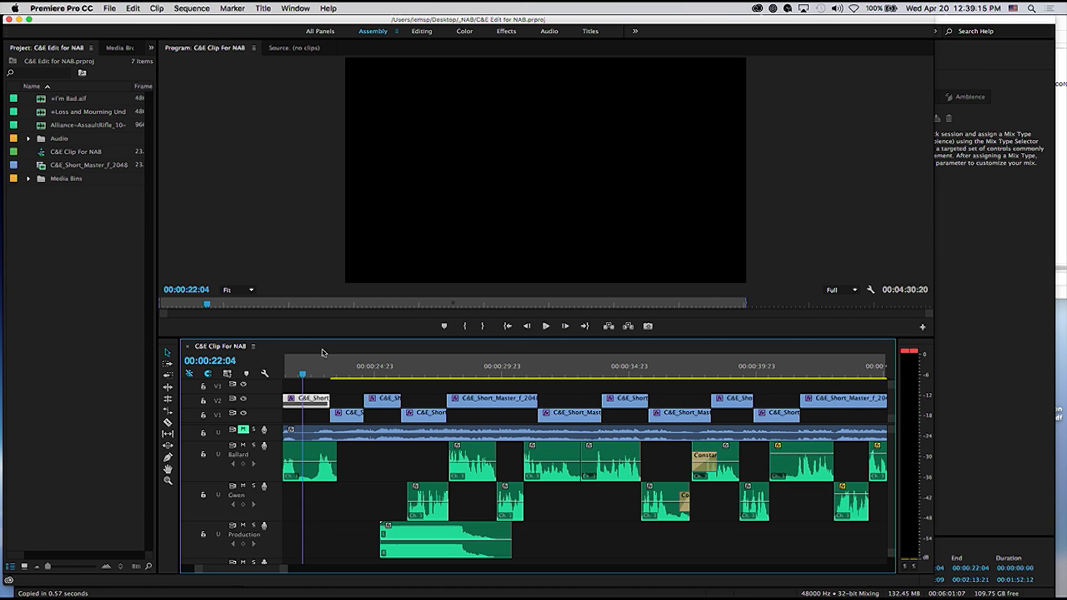
pyautogui.rightClick(315, 405)
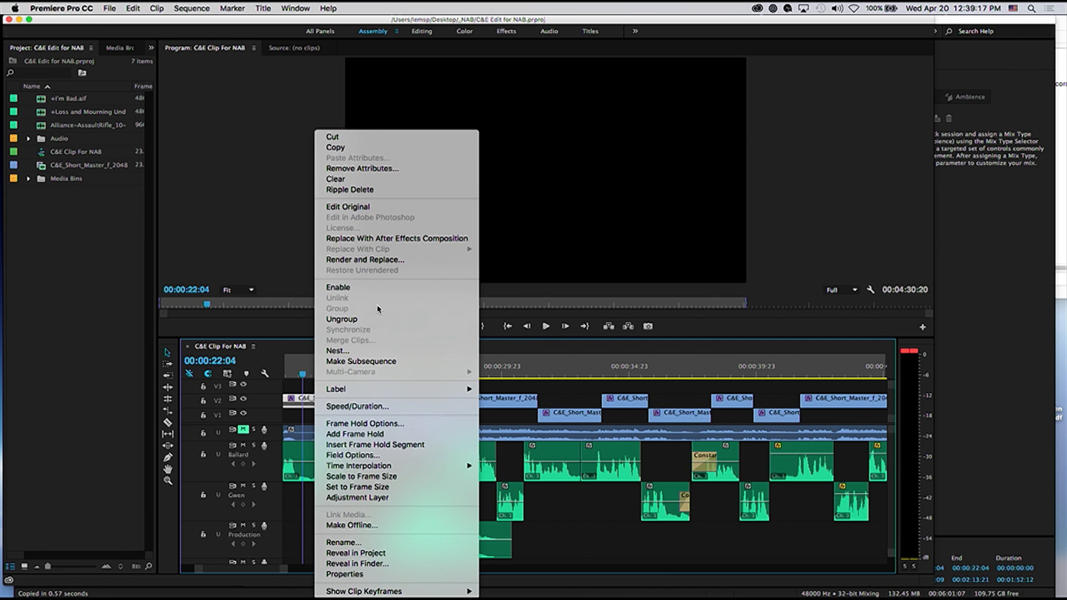
pyautogui.click(375, 289)
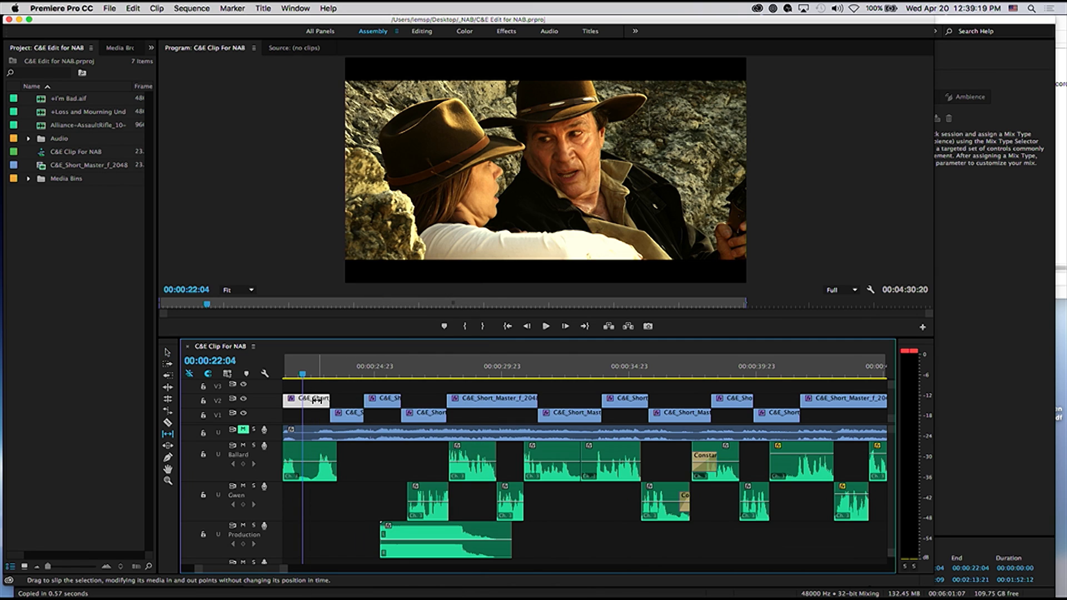
# Slip the content of the first V2 clip within its edit and switch to Audition to view the updated video
pyautogui.moveTo(317, 399); pyautogui.dragTo(292, 399)
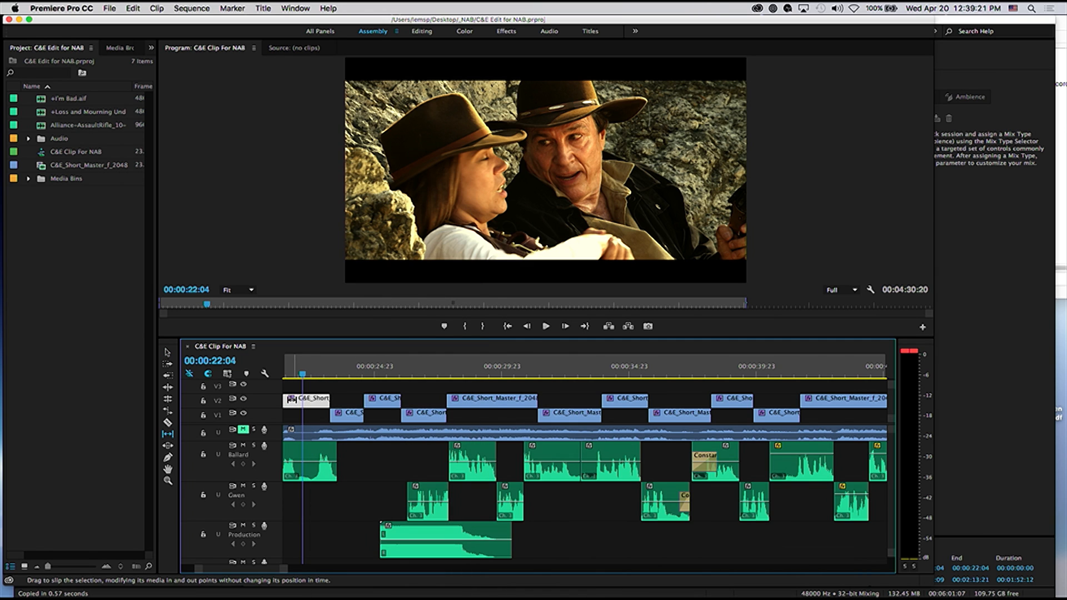
pyautogui.press('super+Tab')
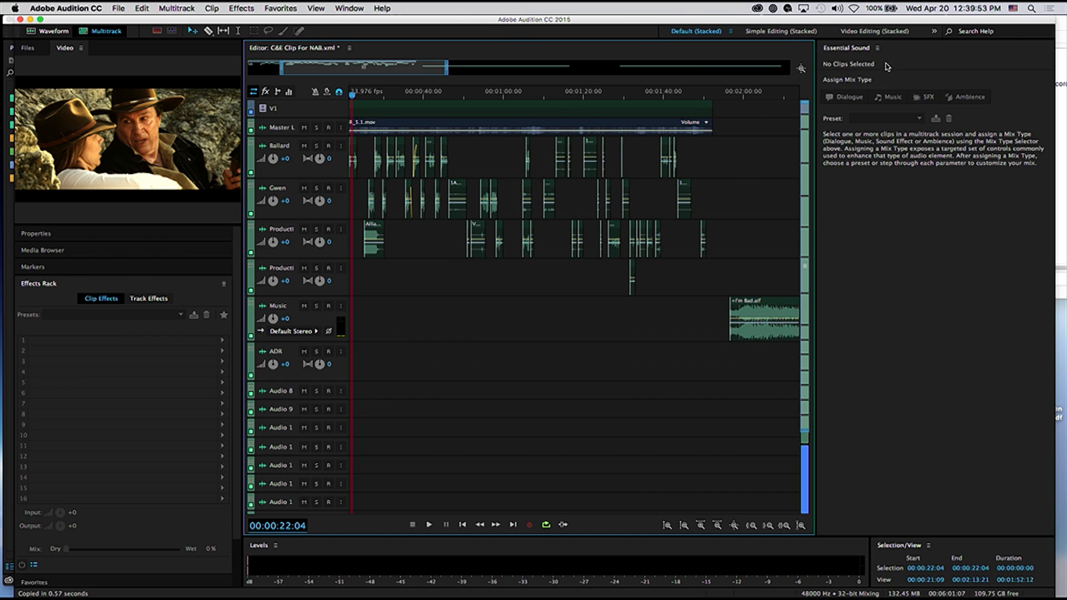
# Mute the Master L, Gwen and first Production tracks, leaving the Ballard track audible
pyautogui.moveTo(703, 157); pyautogui.dragTo(461, 149)
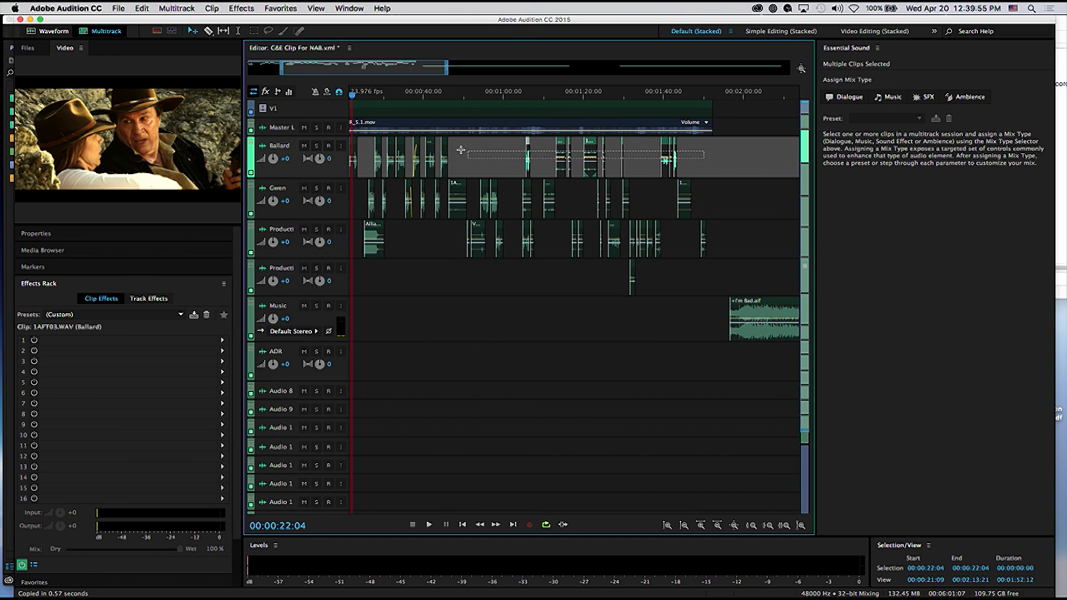
pyautogui.click(303, 128)
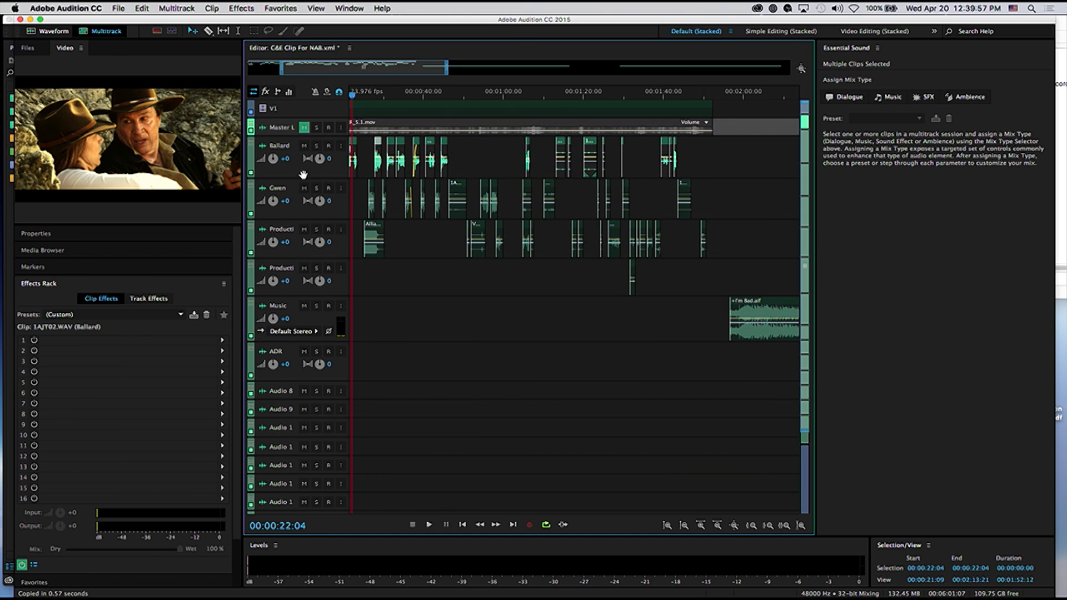
pyautogui.click(305, 194)
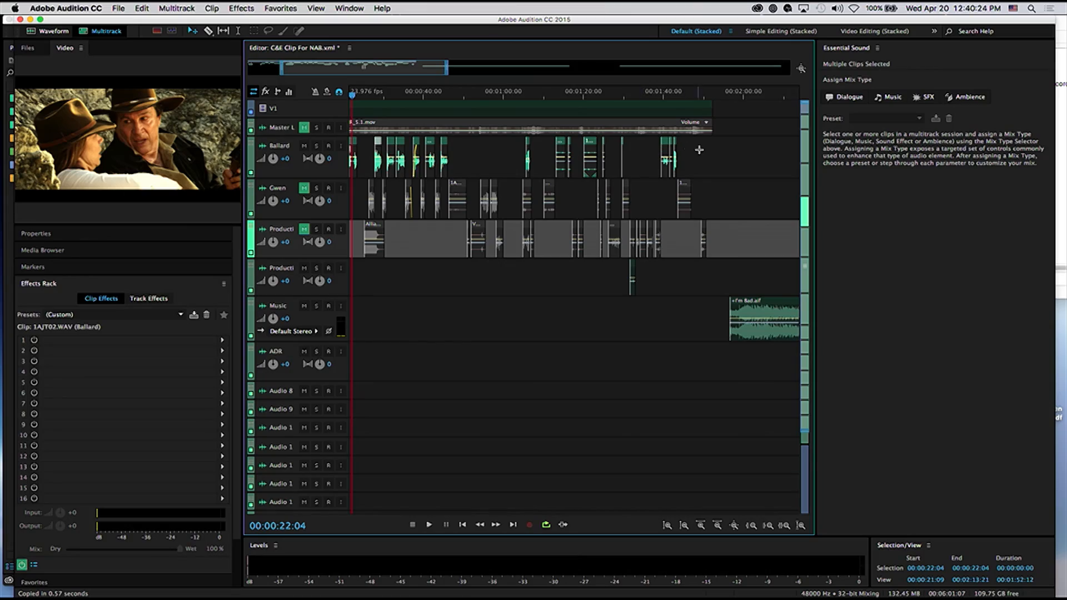
# Select the clips on the Ballard track and assign them the Dialogue mix type
pyautogui.click(526, 159)
pyautogui.moveTo(360, 152); pyautogui.dragTo(286, 156)
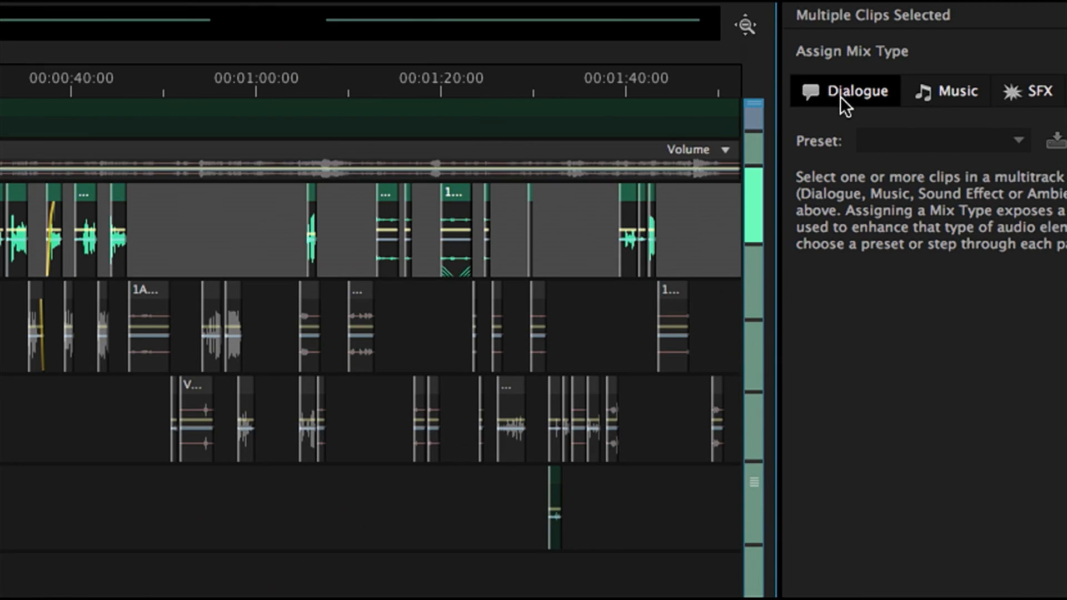
pyautogui.click(843, 103)
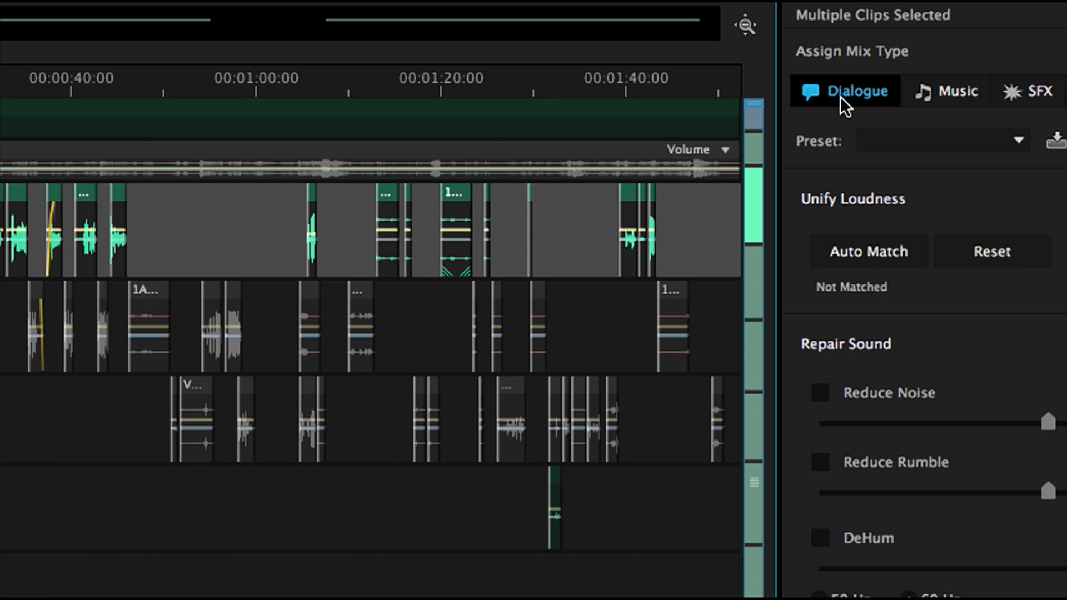
# Auto-match the loudness of the Ballard dialogue clips to -23.00 LUFS, working on the track's first group of clips
pyautogui.click(882, 264)
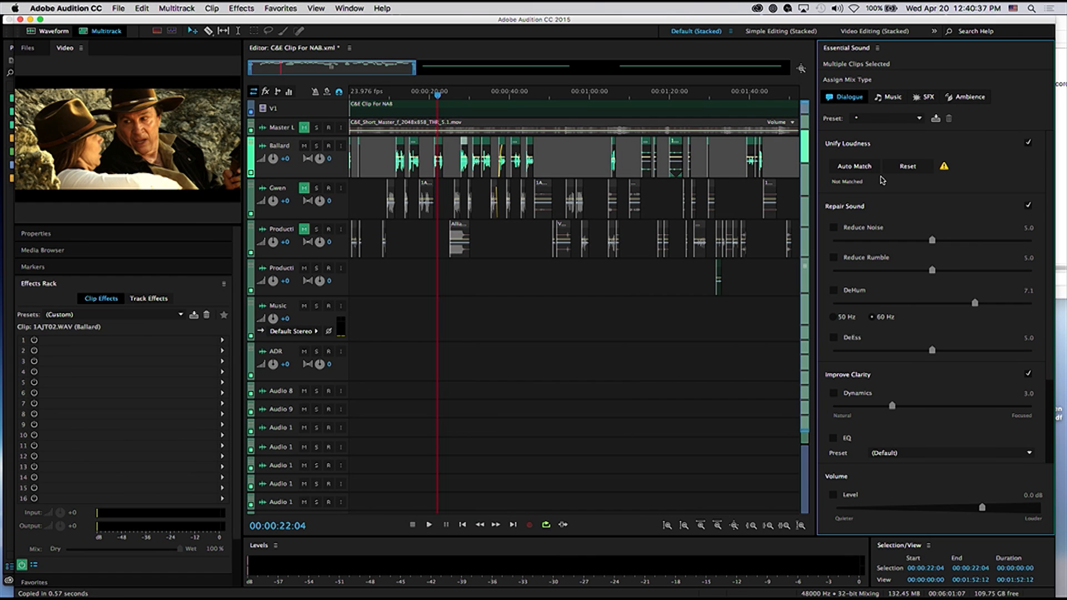
pyautogui.moveTo(563, 158); pyautogui.dragTo(433, 157)
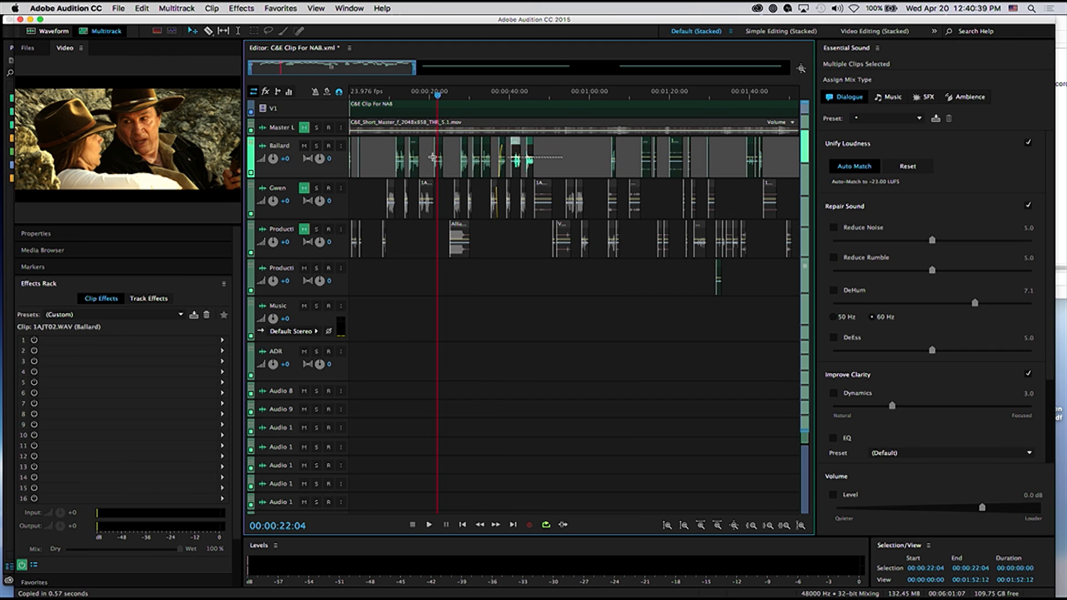
pyautogui.click(863, 168)
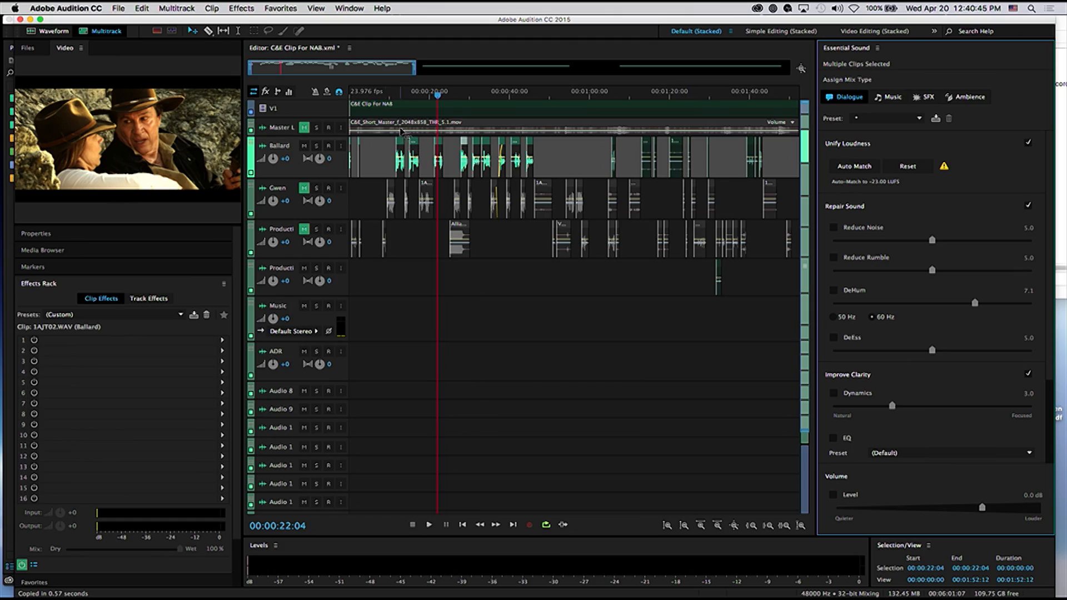
# Play the Ballard dialogue from 00:00:11:12 and stop playback to evaluate the levels
pyautogui.click(396, 95)
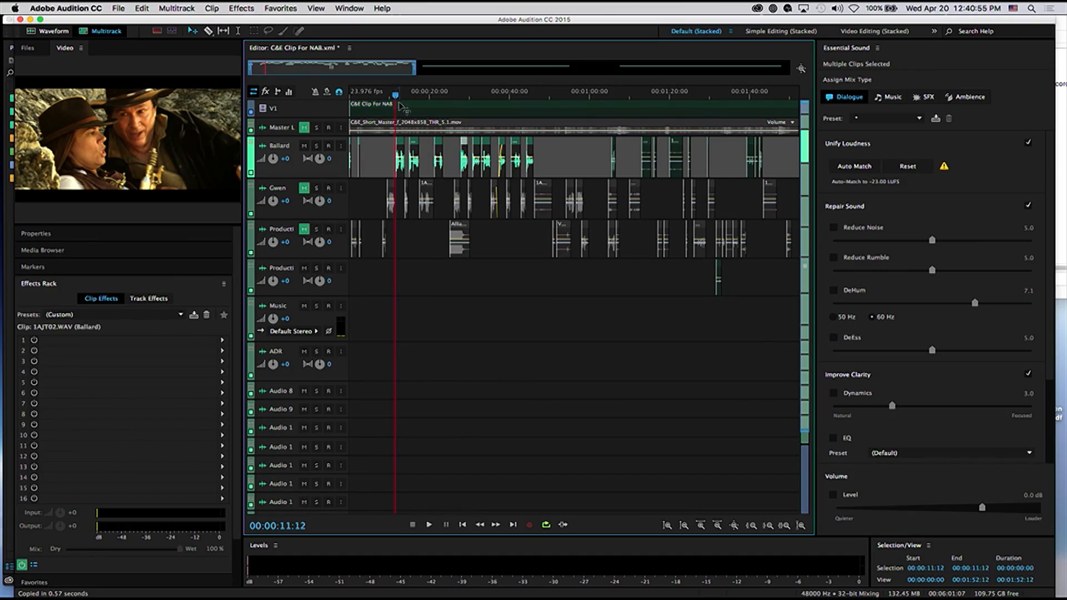
pyautogui.press('space')
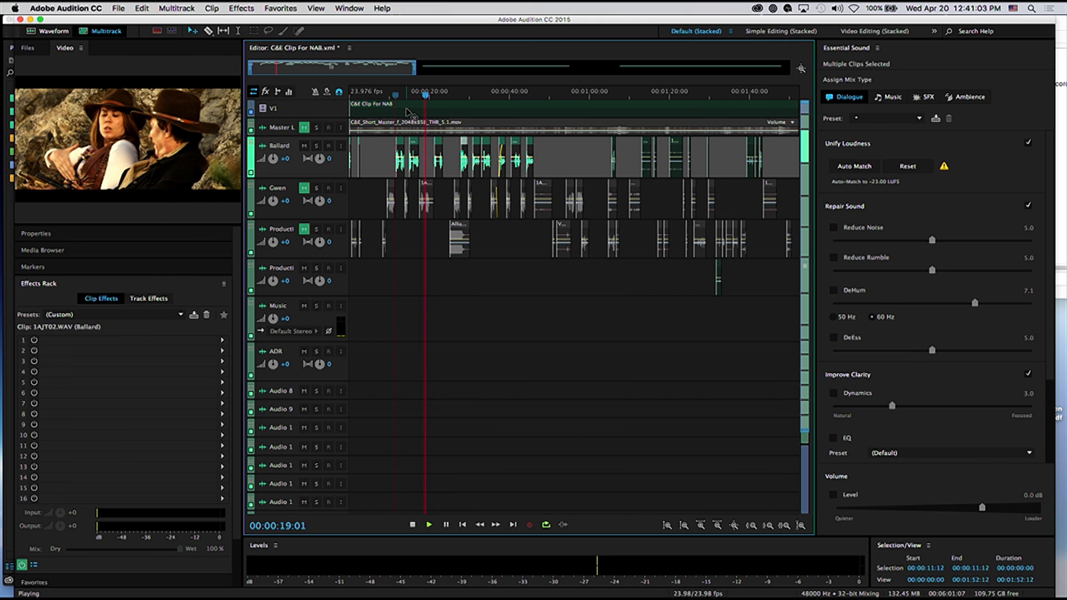
pyautogui.press('space')
# Run Auto Match again on the selected Ballard clips around 00:00:11:12
pyautogui.press('=')
pyautogui.press('=')
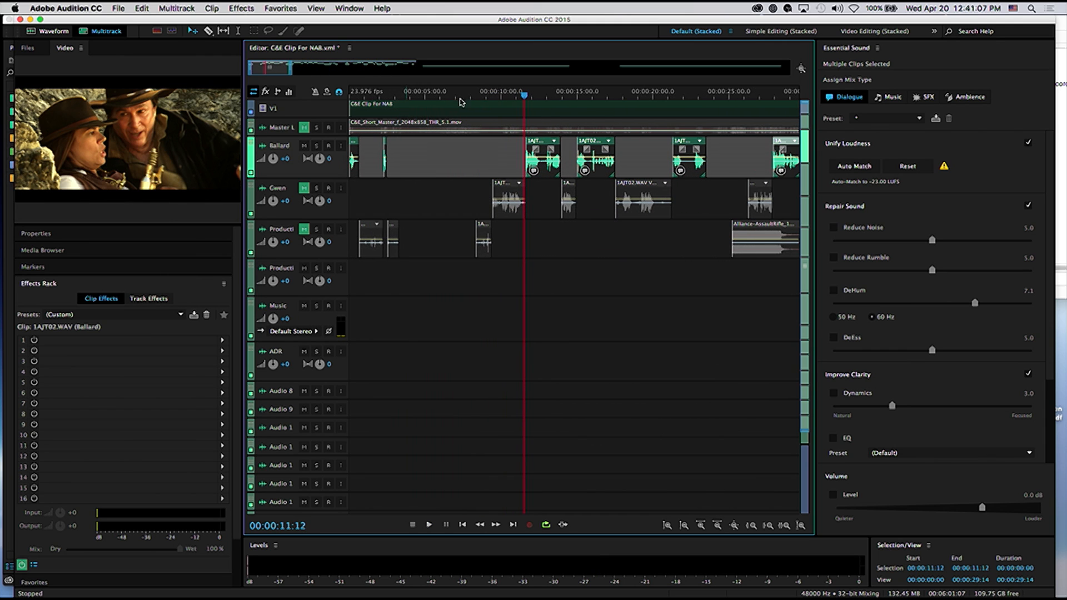
pyautogui.click(870, 168)
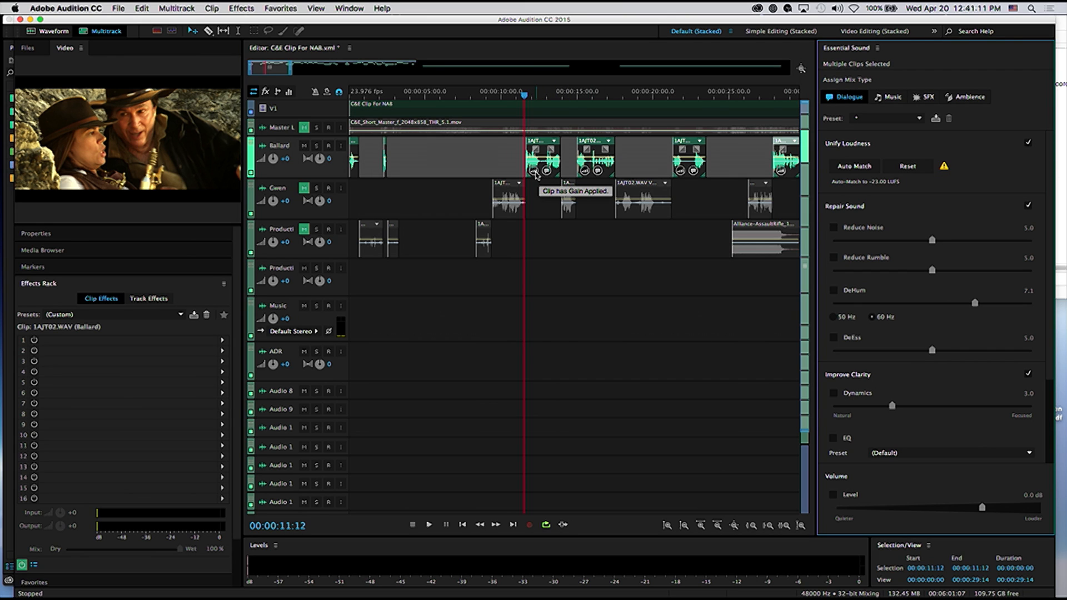
# Inspect the gain offsets applied to the individual Ballard clips and play back the matched dialogue
pyautogui.press('=')
pyautogui.press('=')
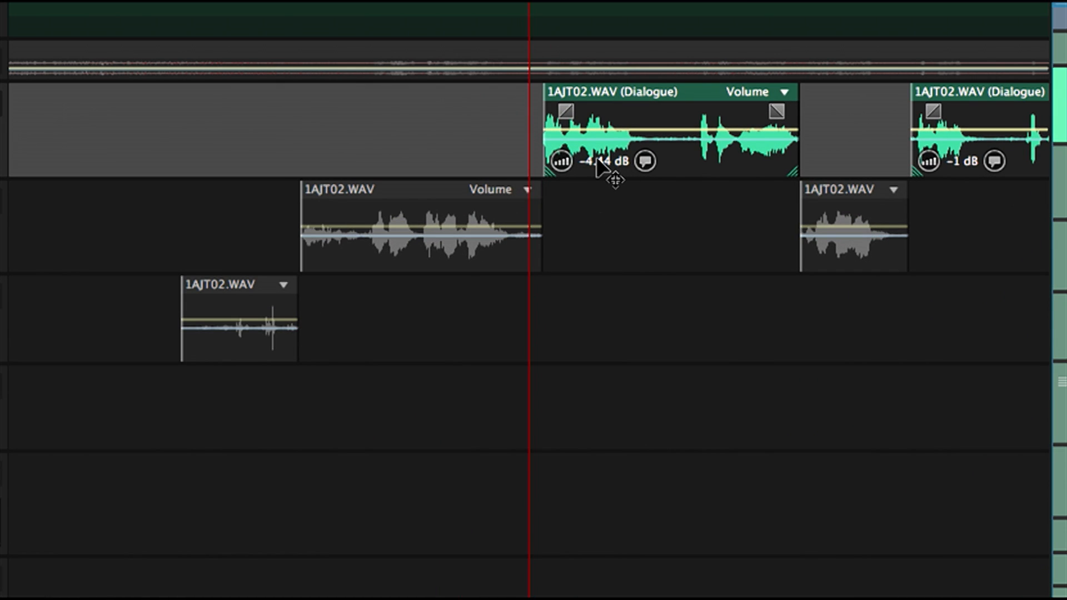
pyautogui.moveTo(886, 130); pyautogui.dragTo(978, 100)
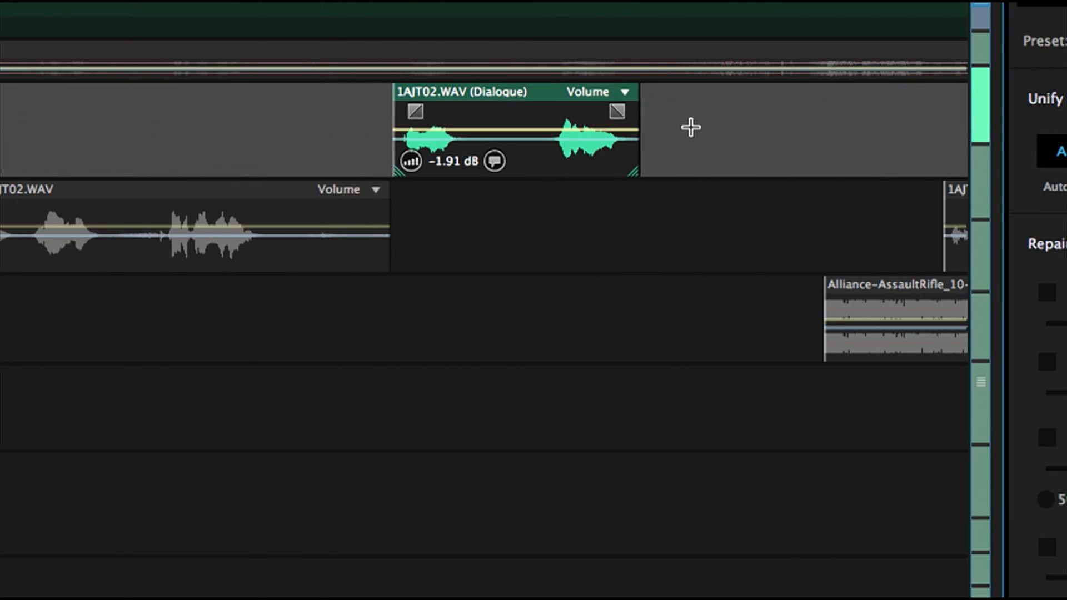
pyautogui.scroll(-8, 691, 160)
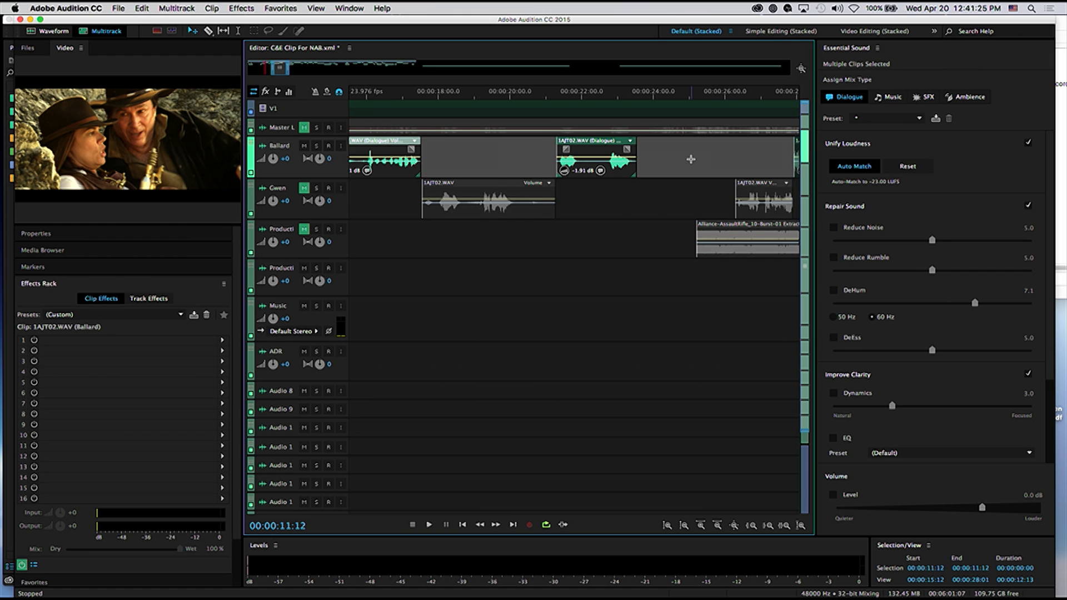
pyautogui.scroll(-6, 691, 160)
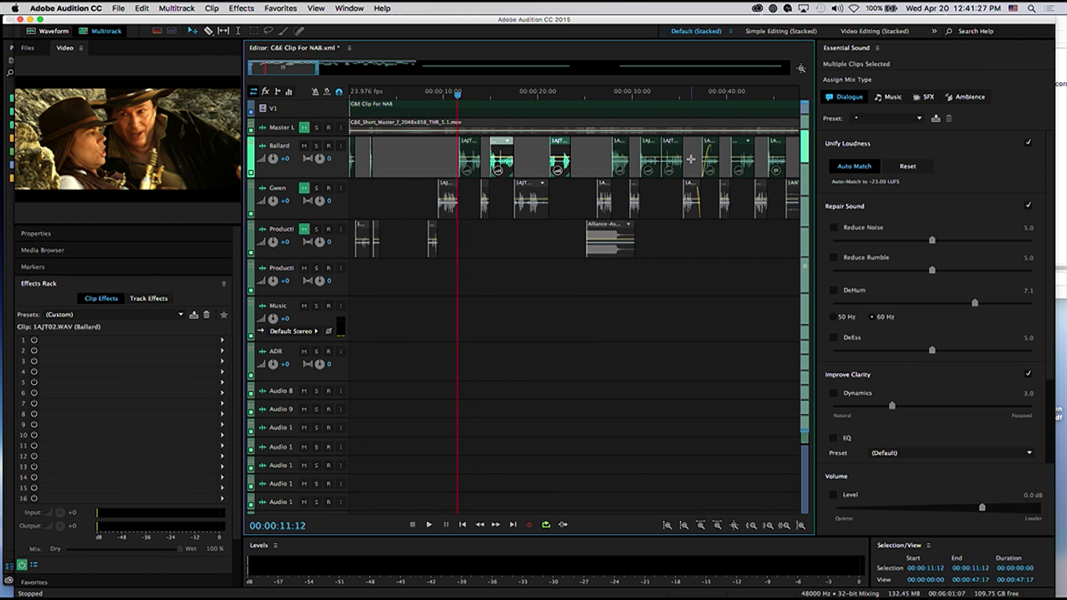
pyautogui.press('space')
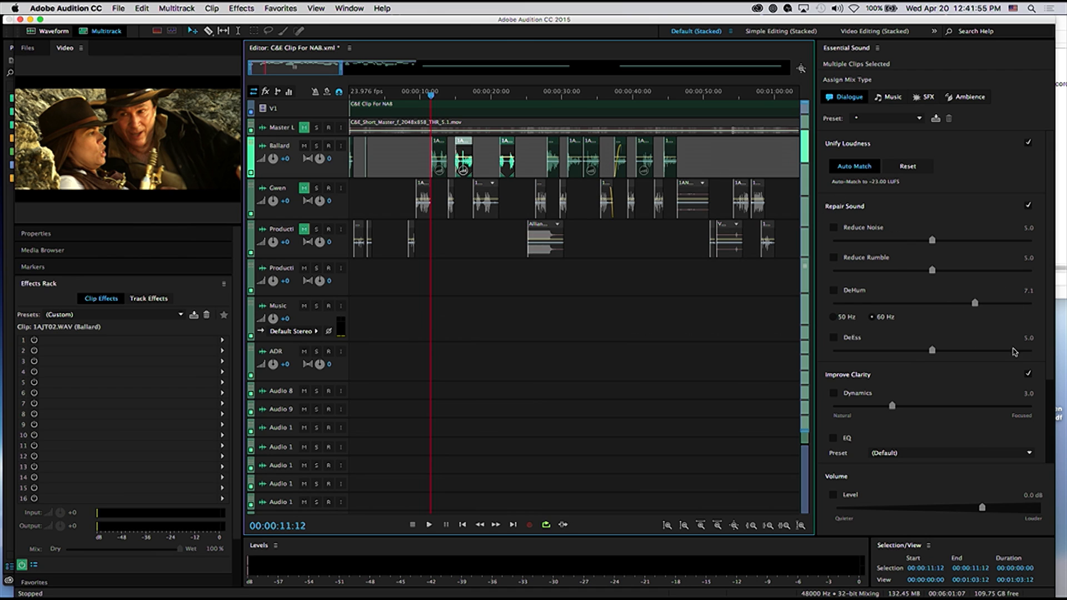
# Enable Dynamics on the selected Ballard clips, review the Dynamics Processing curve, and raise the Dynamics amount to 10.0
pyautogui.scroll(-5, 1049, 345)
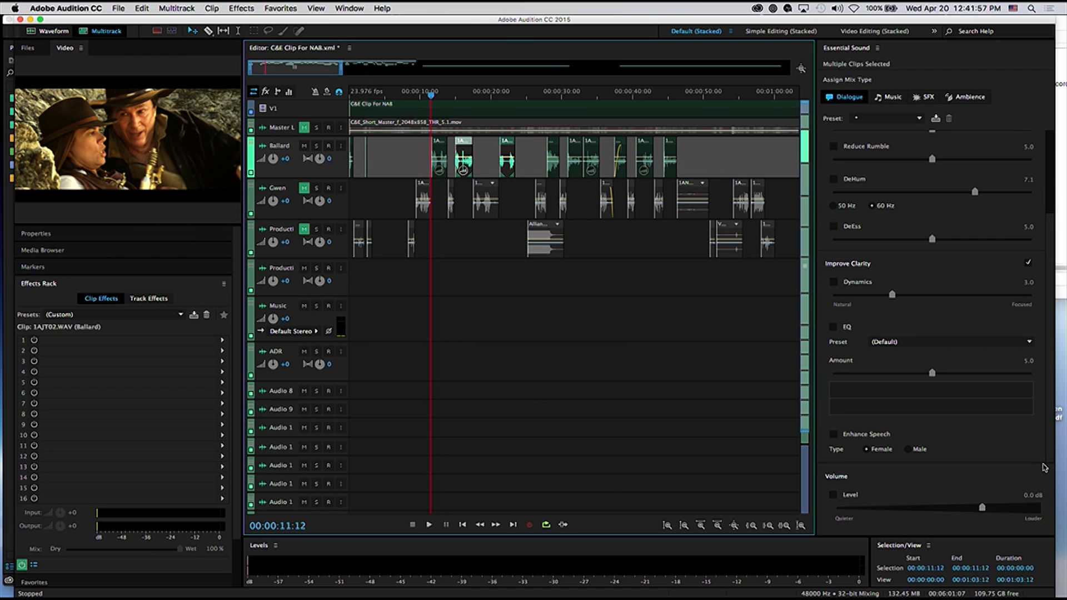
pyautogui.click(835, 283)
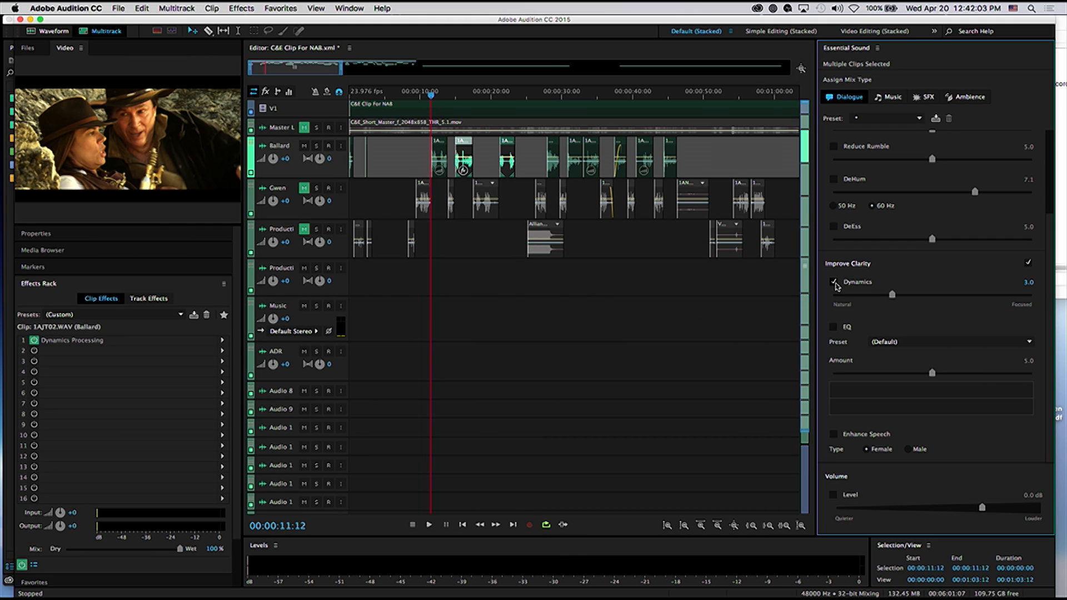
pyautogui.doubleClick(107, 340)
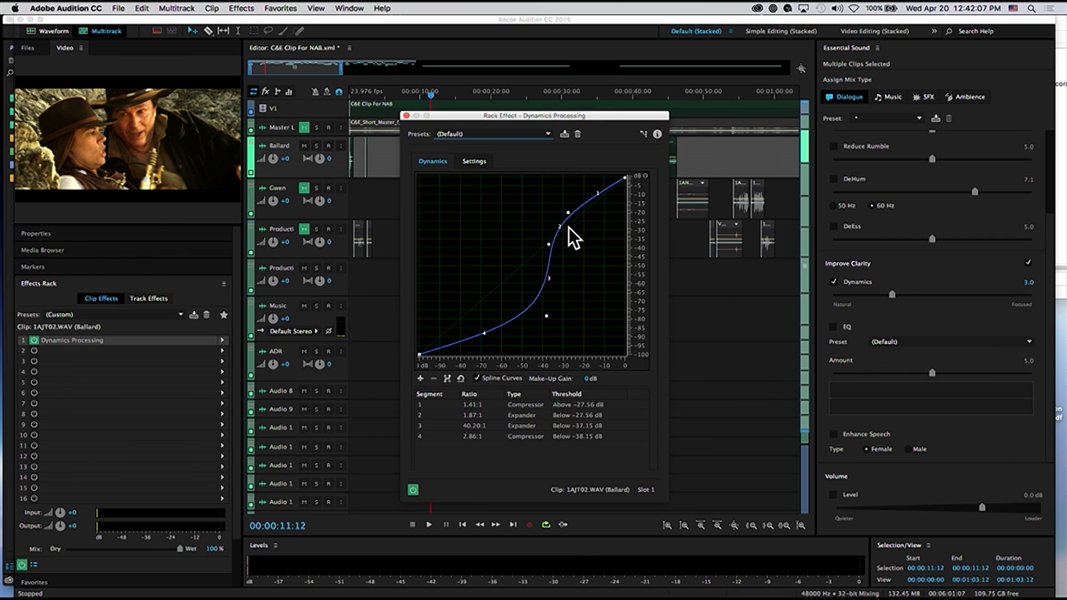
pyautogui.click(406, 115)
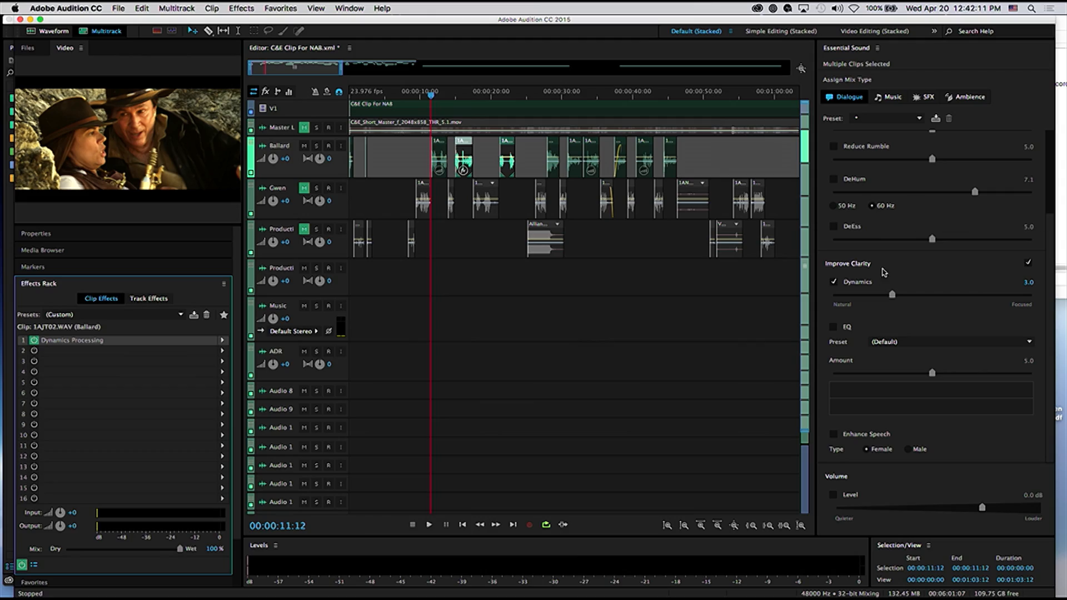
pyautogui.moveTo(892, 295); pyautogui.dragTo(880, 295)
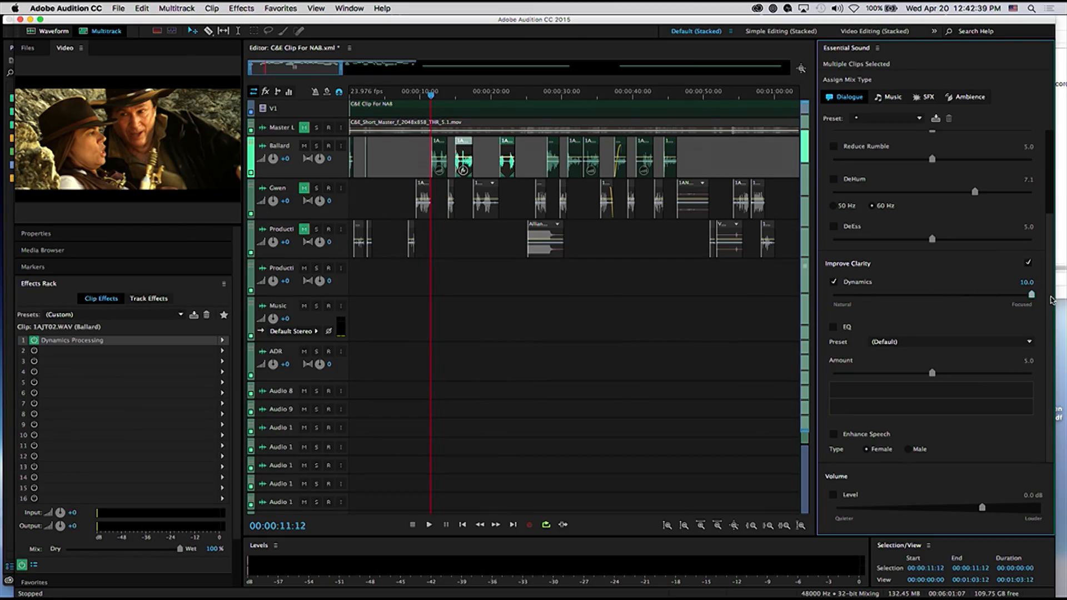
# Select the Ballard clips from 00:00:30:10 to 00:00:35:11 and audition them with Dynamics enabled at 10.0
pyautogui.moveTo(564, 151); pyautogui.dragTo(599, 156)
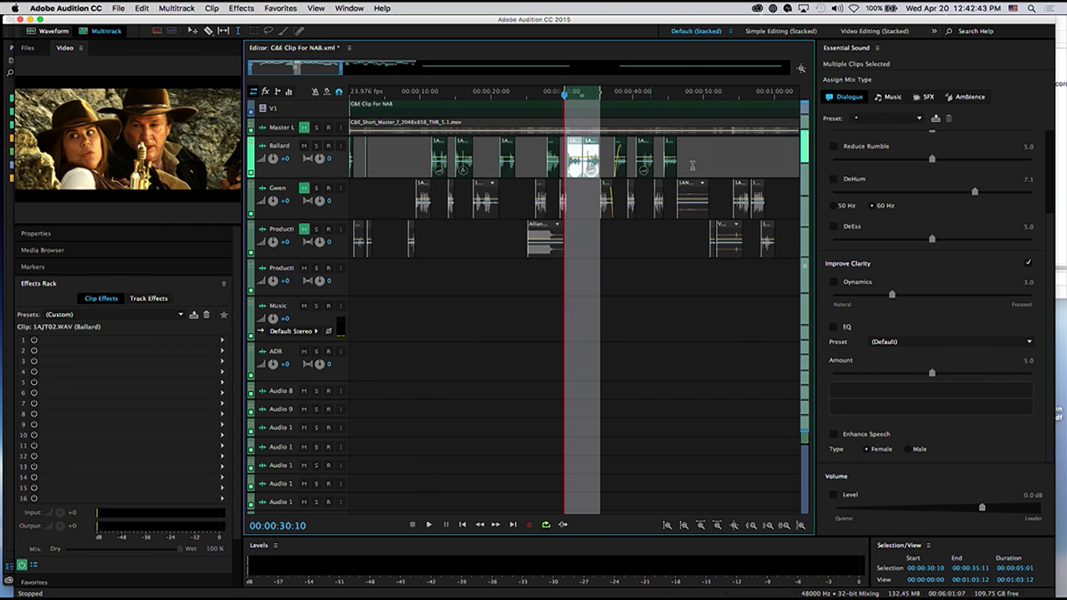
pyautogui.click(888, 295)
pyautogui.press('space')
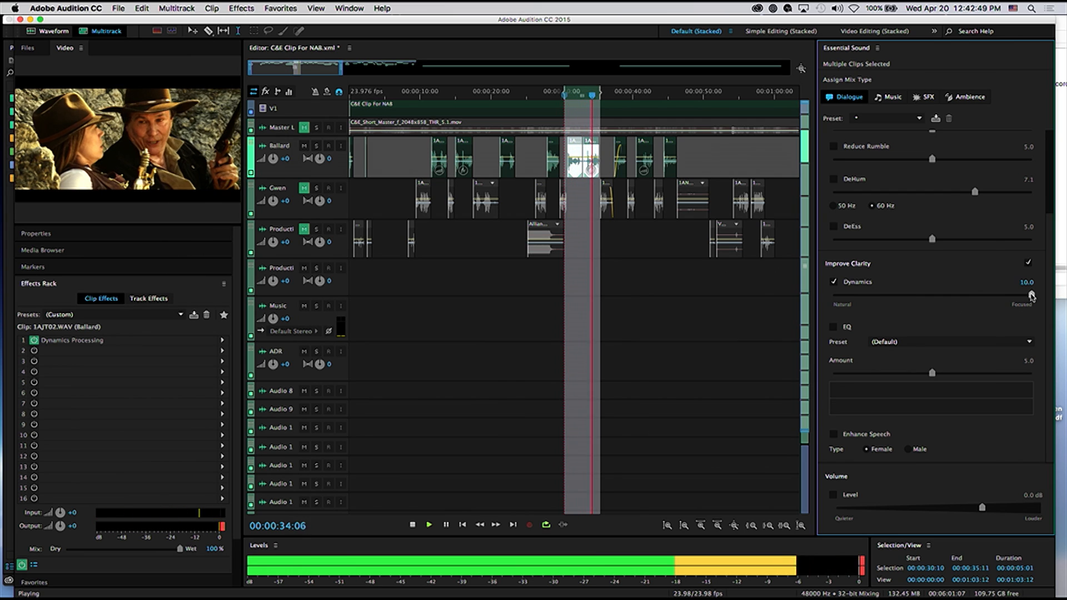
pyautogui.press('space')
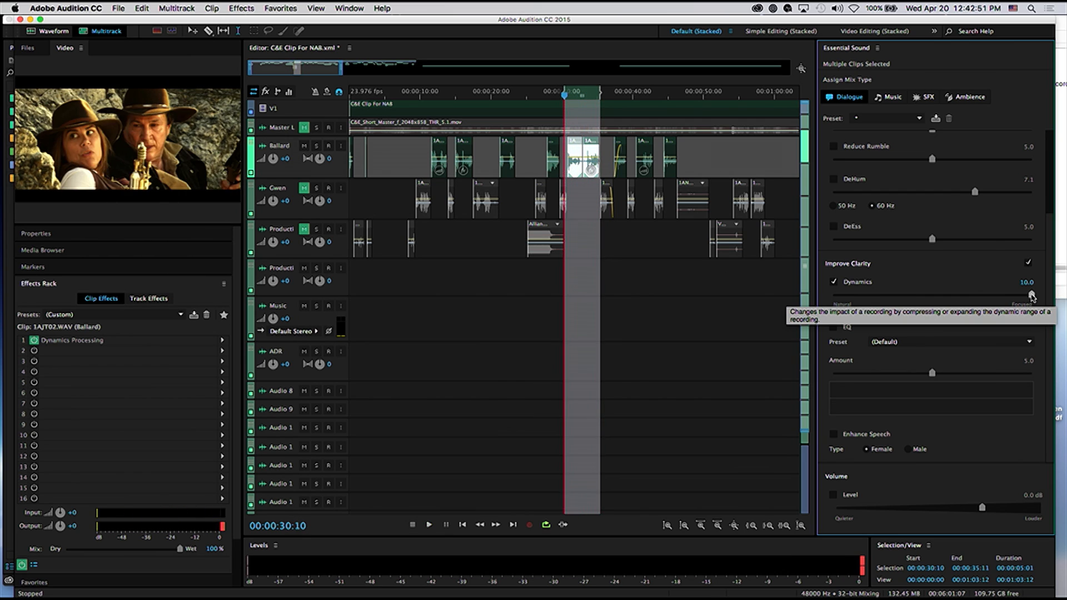
# Audition the selected range with Dynamics down to 0.0 and settle its amount at 4.0
pyautogui.moveTo(1032, 295); pyautogui.dragTo(907, 294)
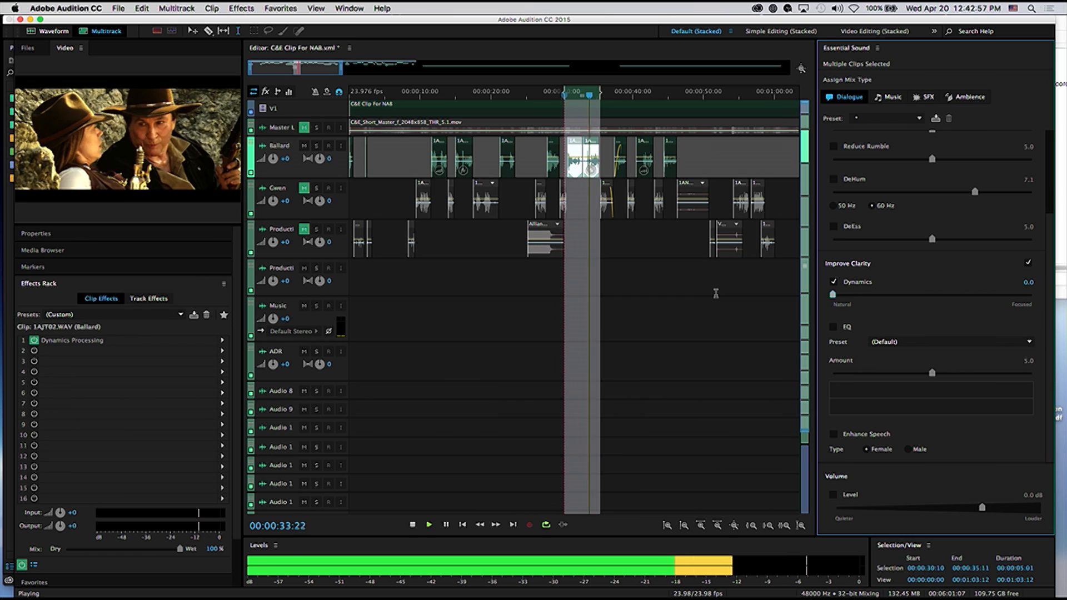
pyautogui.press('space')
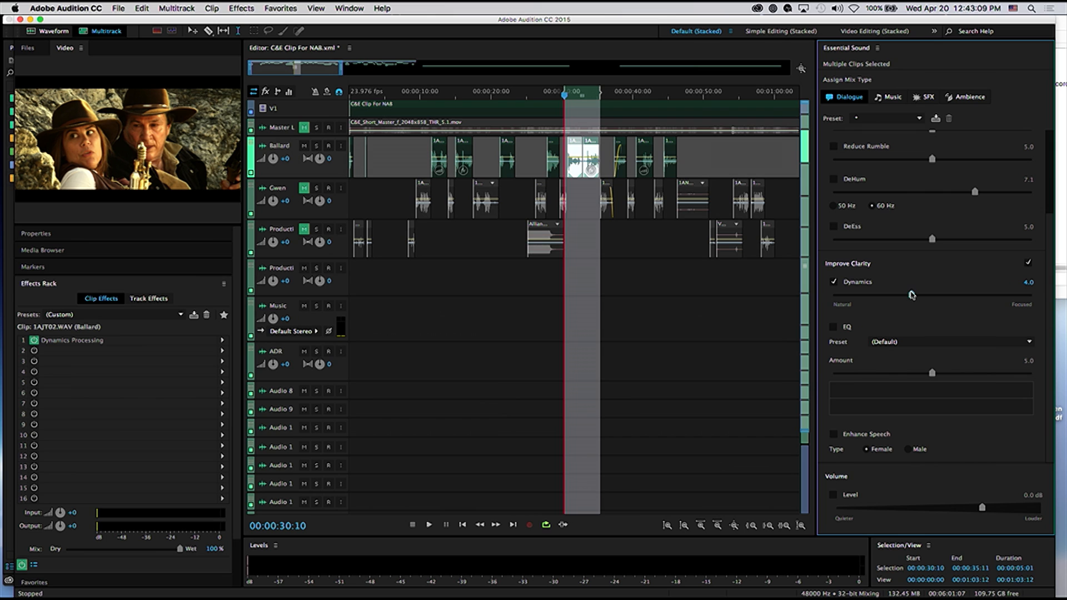
# Enable EQ on the selected Ballard clips with the Simple High Lift preset and audition it at an amount of 10.0
pyautogui.press('space')
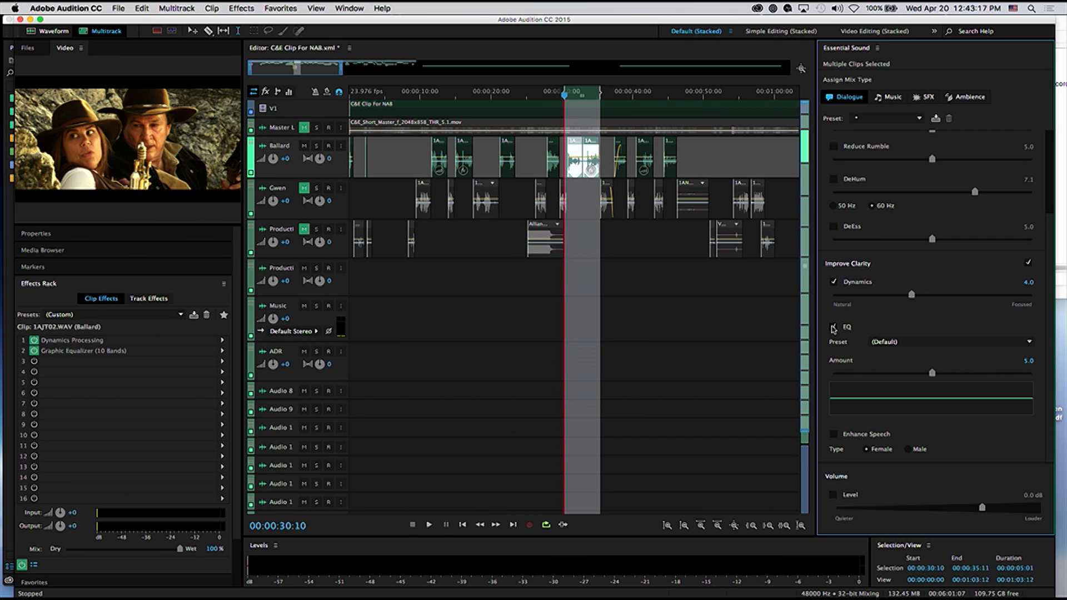
pyautogui.click(917, 342)
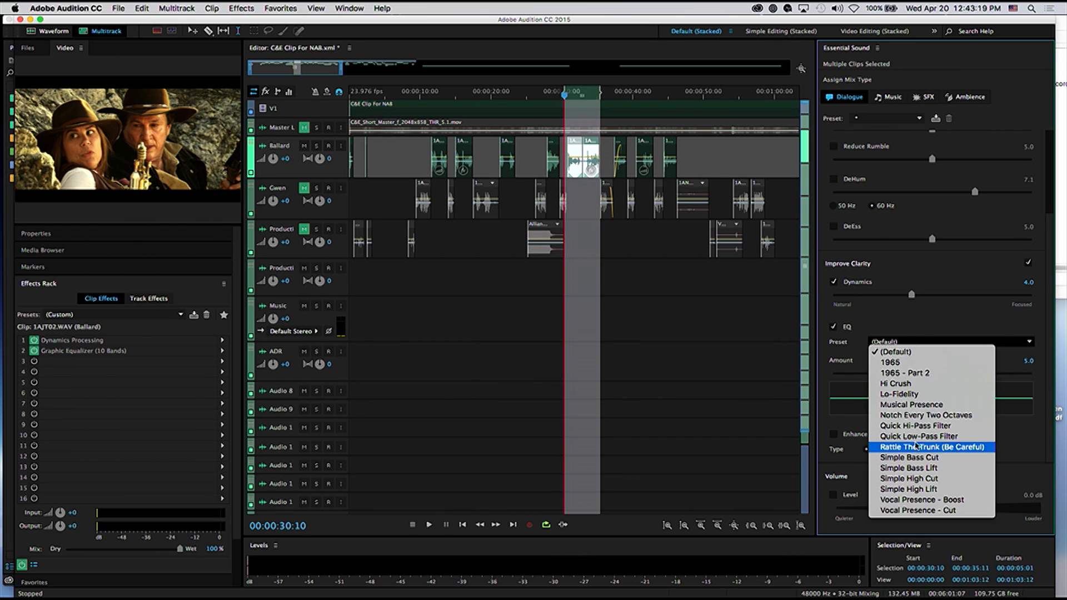
pyautogui.click(930, 491)
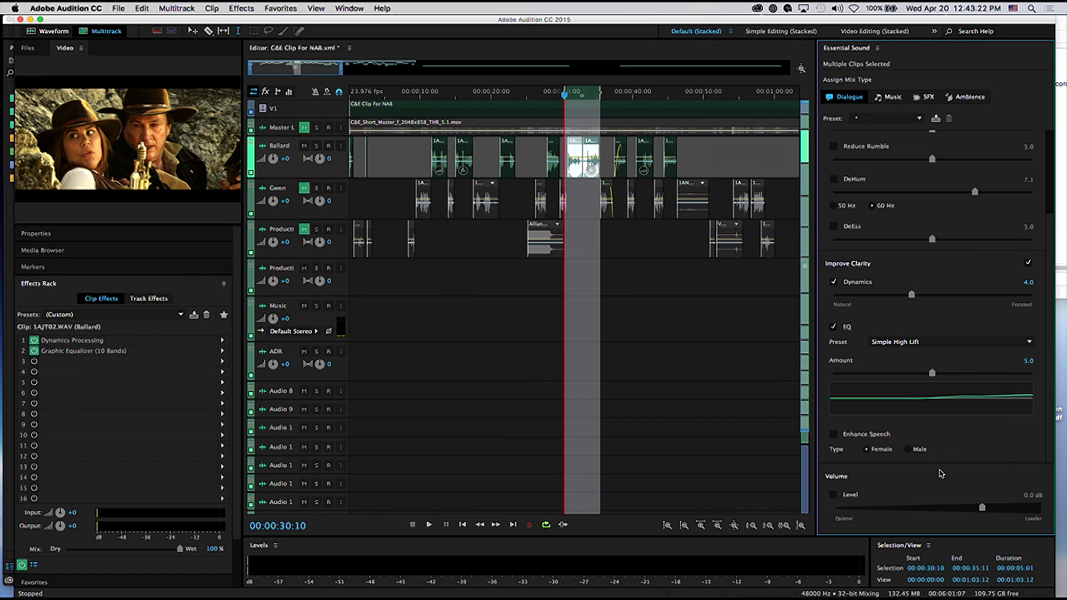
pyautogui.doubleClick(92, 352)
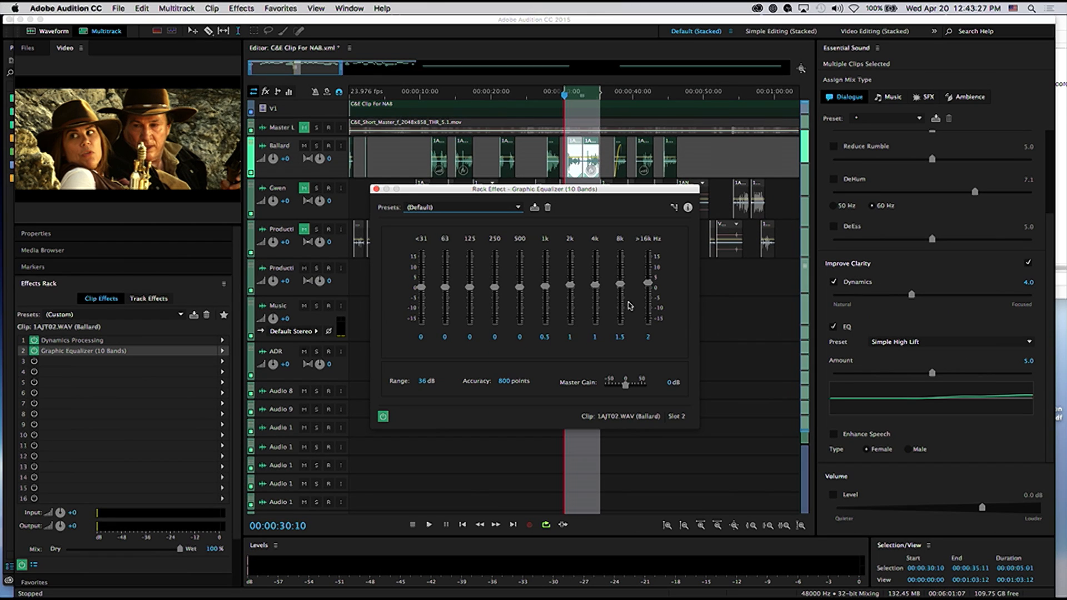
pyautogui.moveTo(932, 378); pyautogui.dragTo(850, 370)
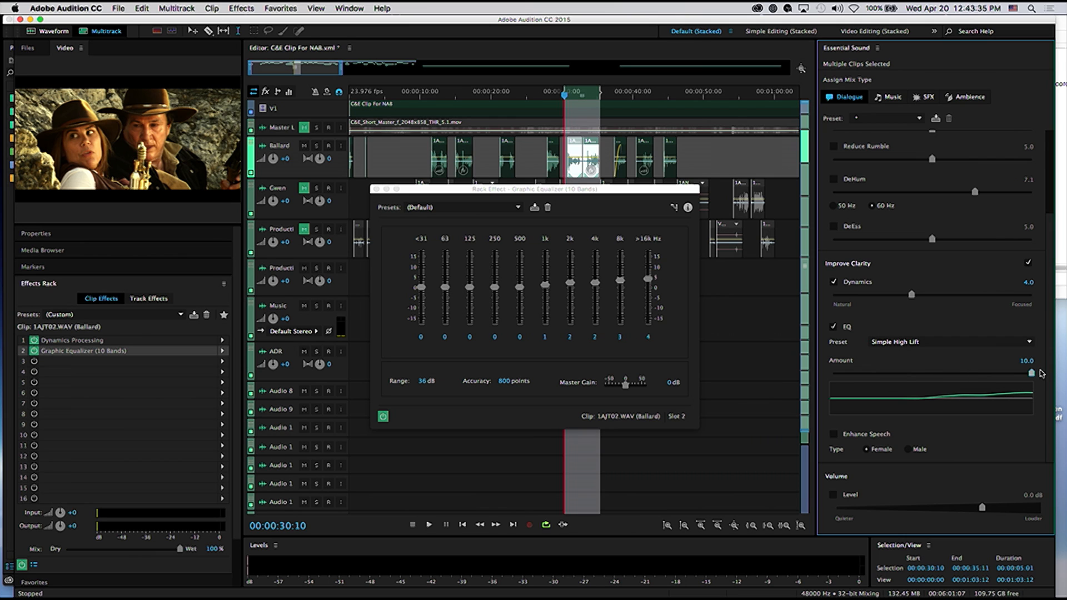
pyautogui.press('space')
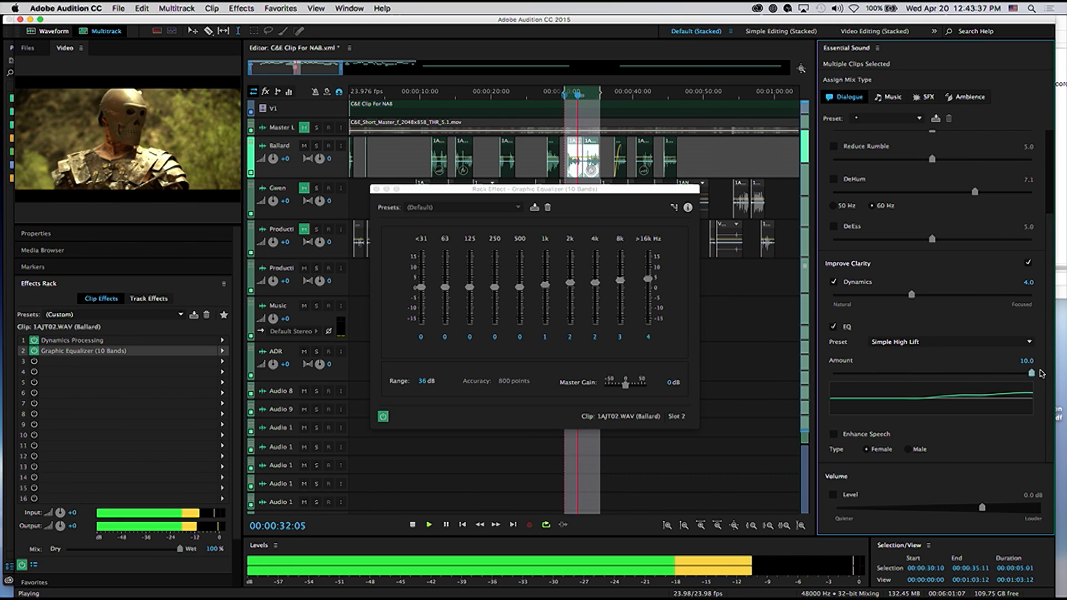
pyautogui.press('space')
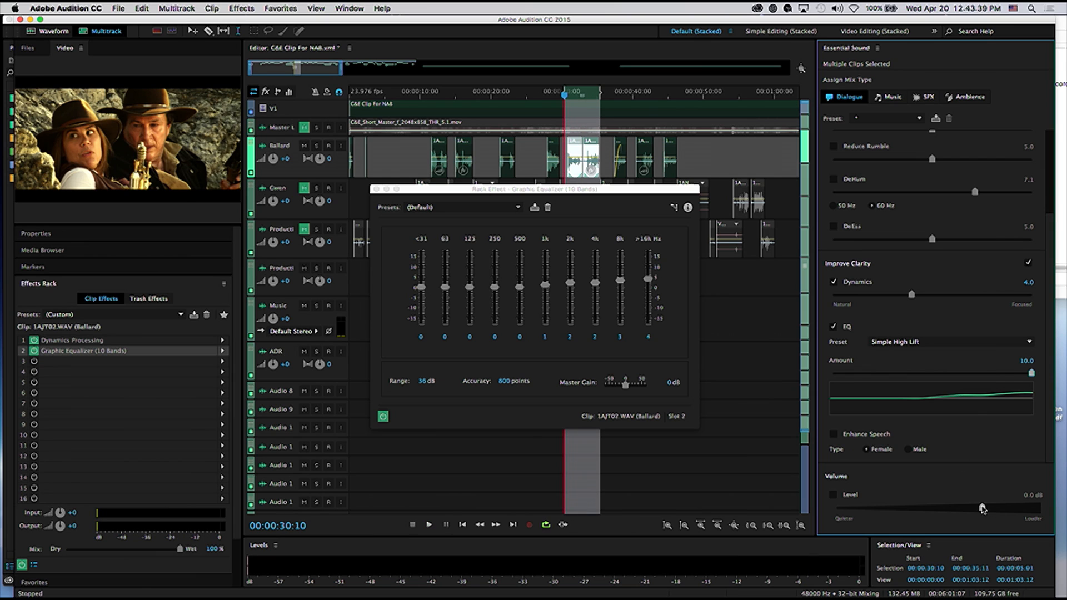
# Switch the EQ preset to Hi Crush, audition it at different strengths, and settle its amount at 3.9
pyautogui.click(959, 343)
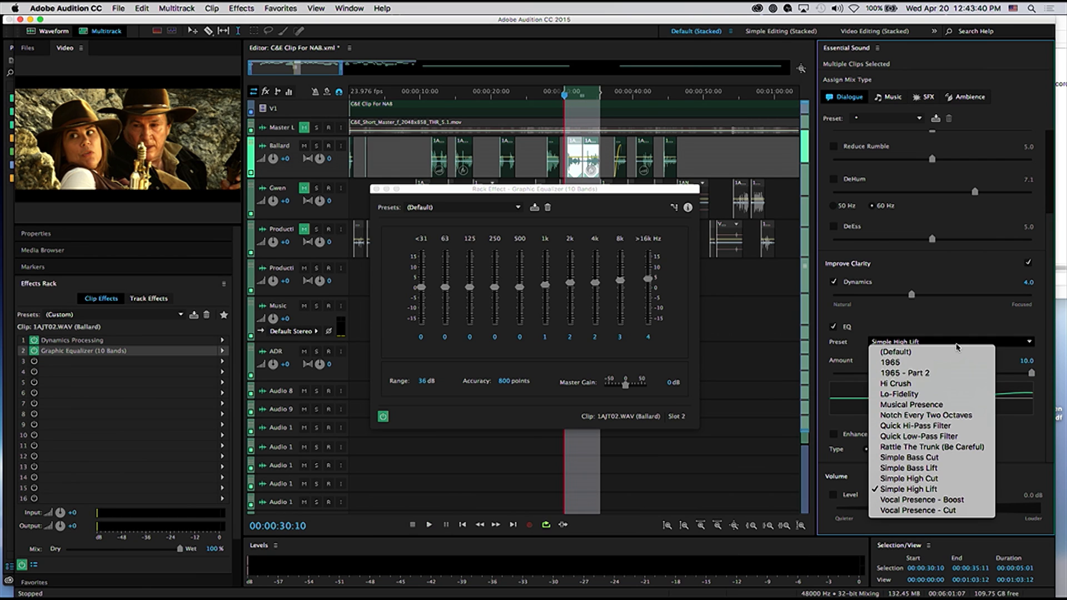
pyautogui.click(952, 383)
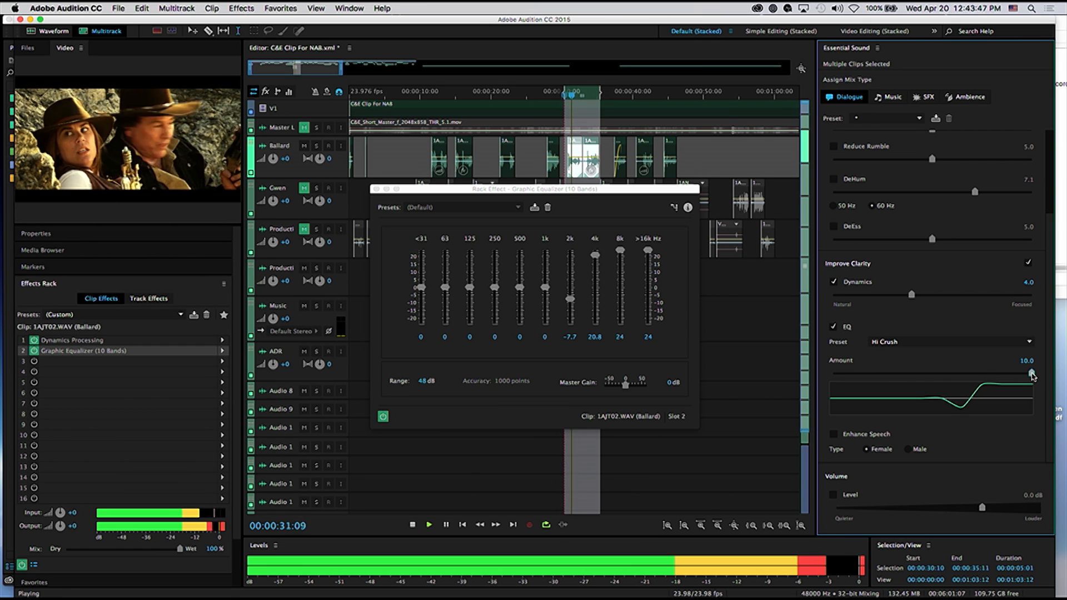
pyautogui.press('space')
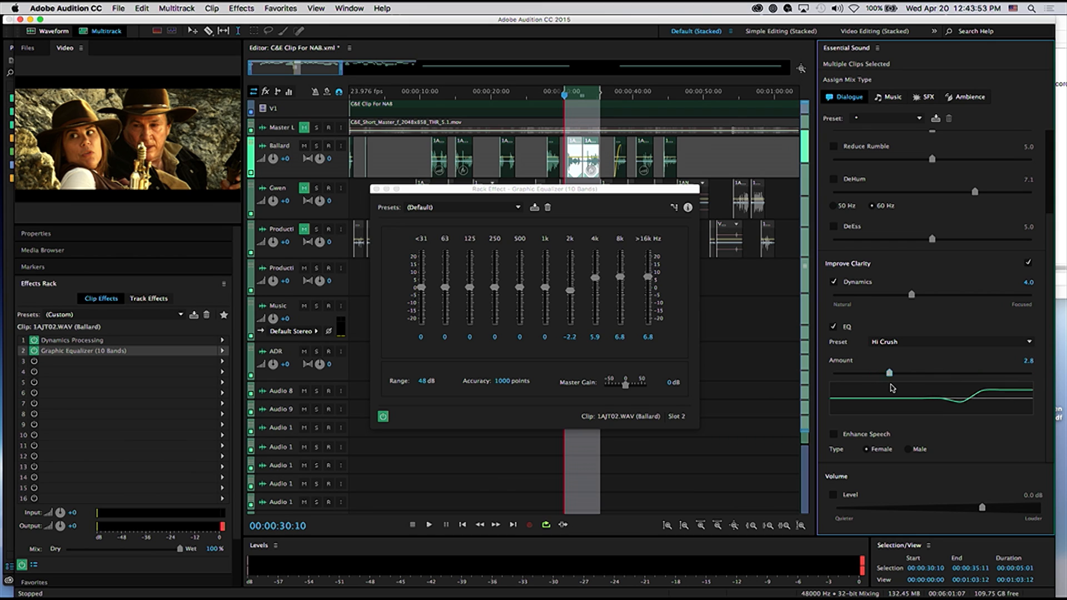
pyautogui.press('space')
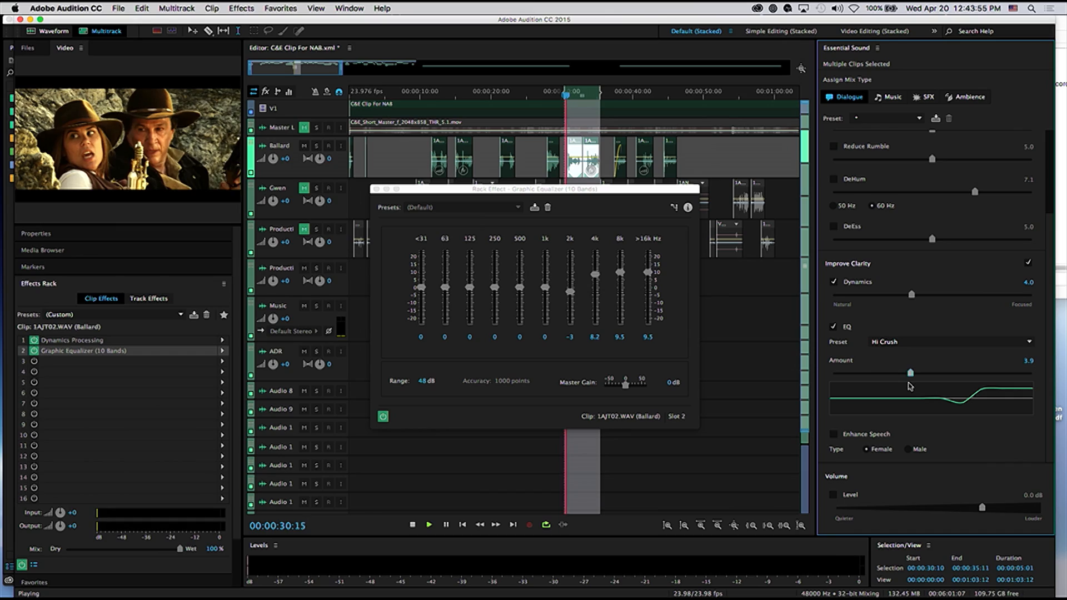
pyautogui.click(376, 189)
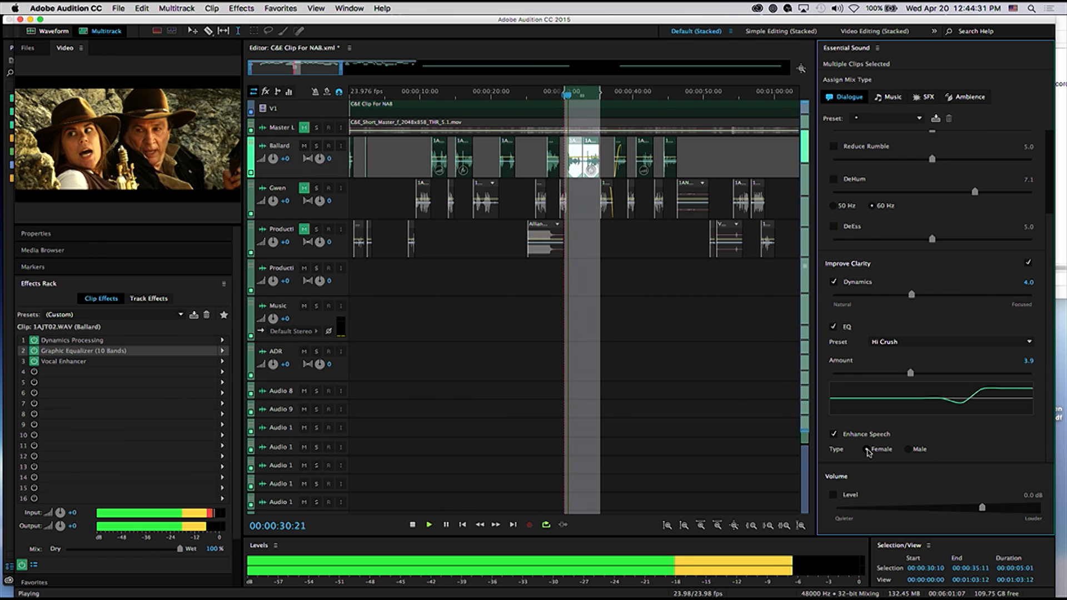
# Enable Enhance Speech on the selected clips, audition the Female type, and switch the type to Male
pyautogui.press('space')
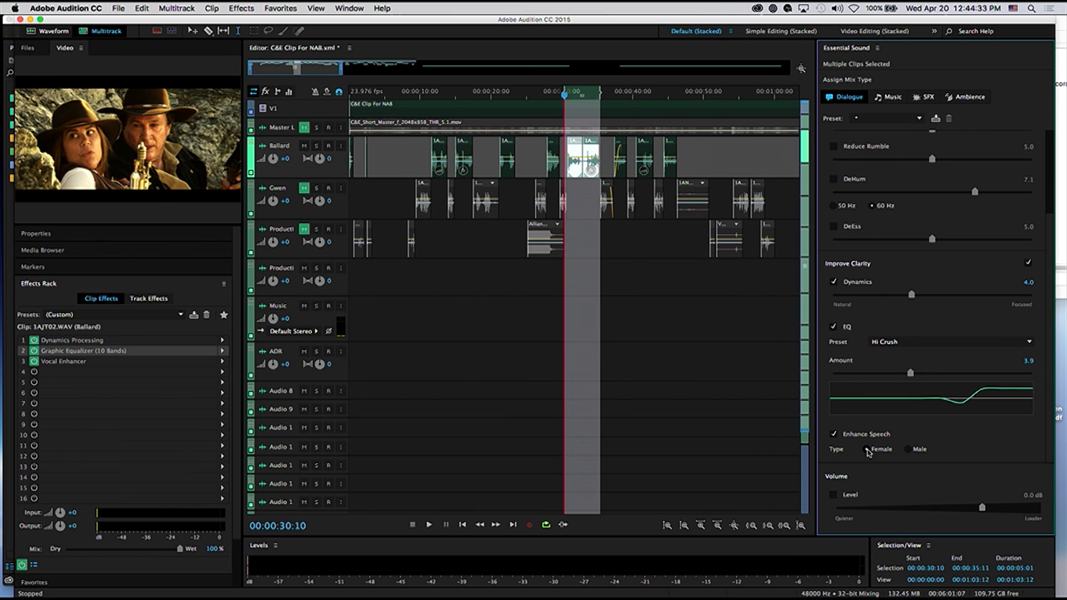
pyautogui.press('space')
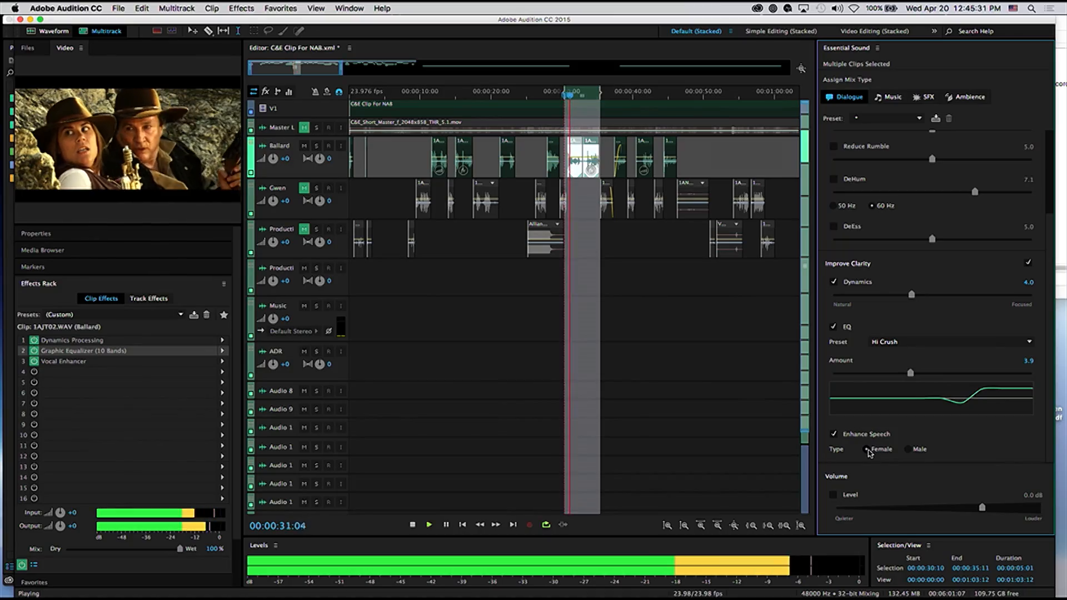
pyautogui.press('space')
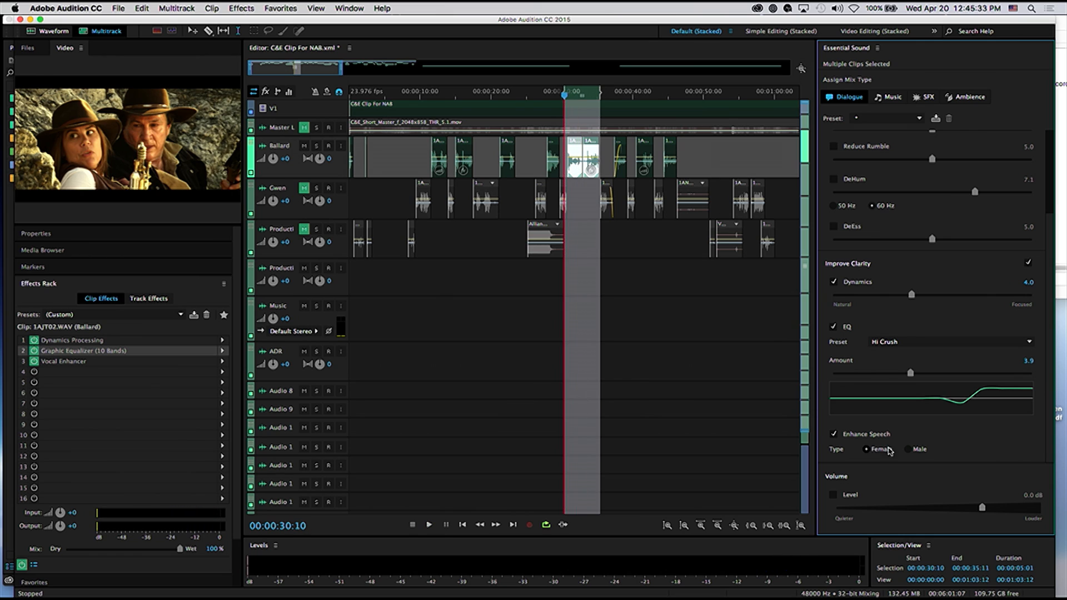
pyautogui.press('space')
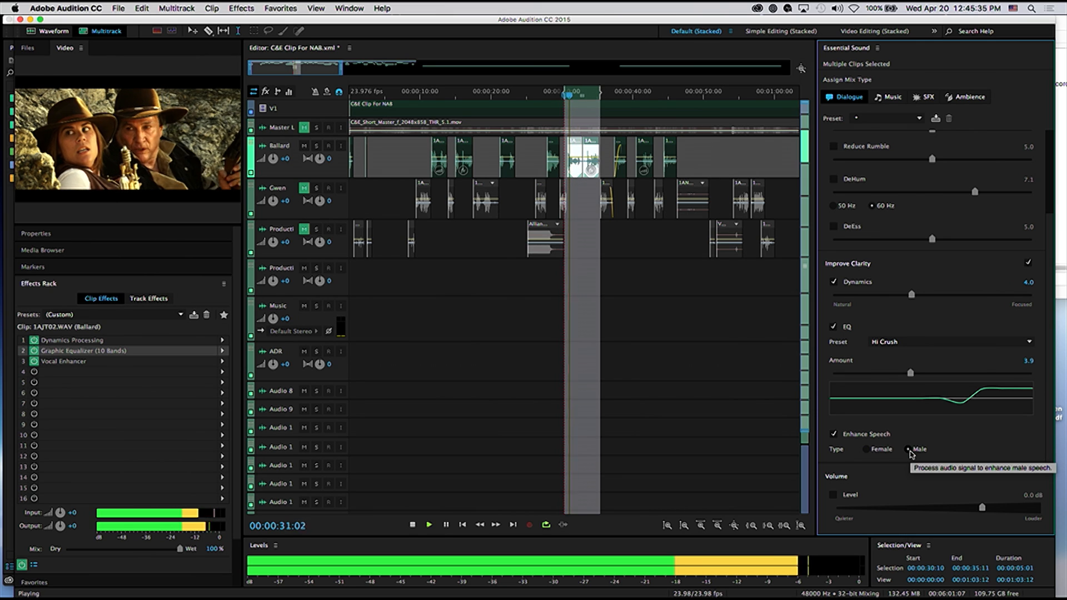
pyautogui.press('space')
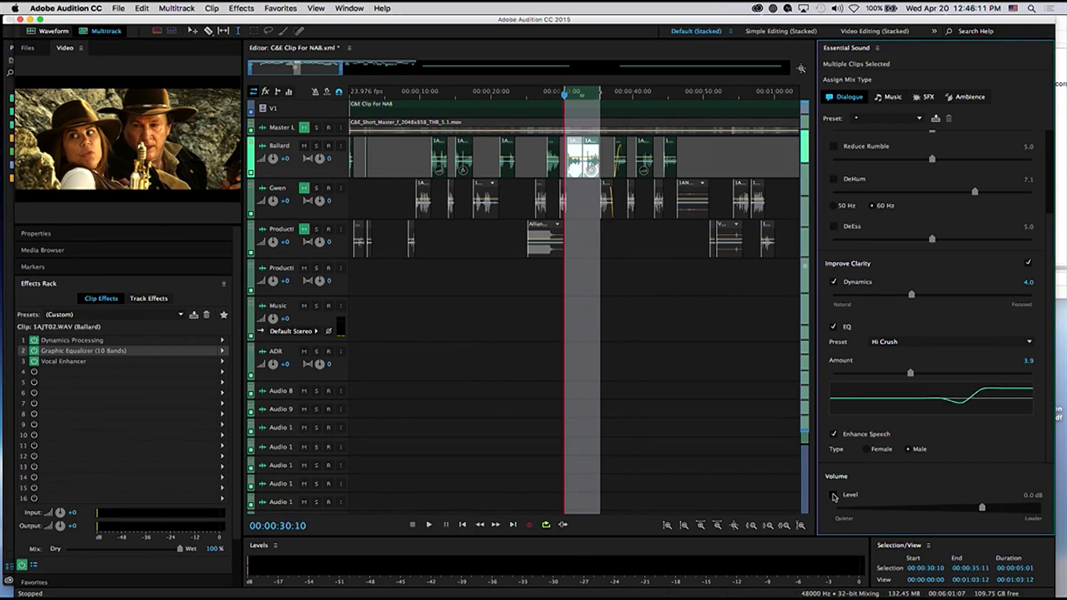
# Enable the volume Level for the selected clips, raise it to 6.0 dB, and audition the range
pyautogui.click(834, 495)
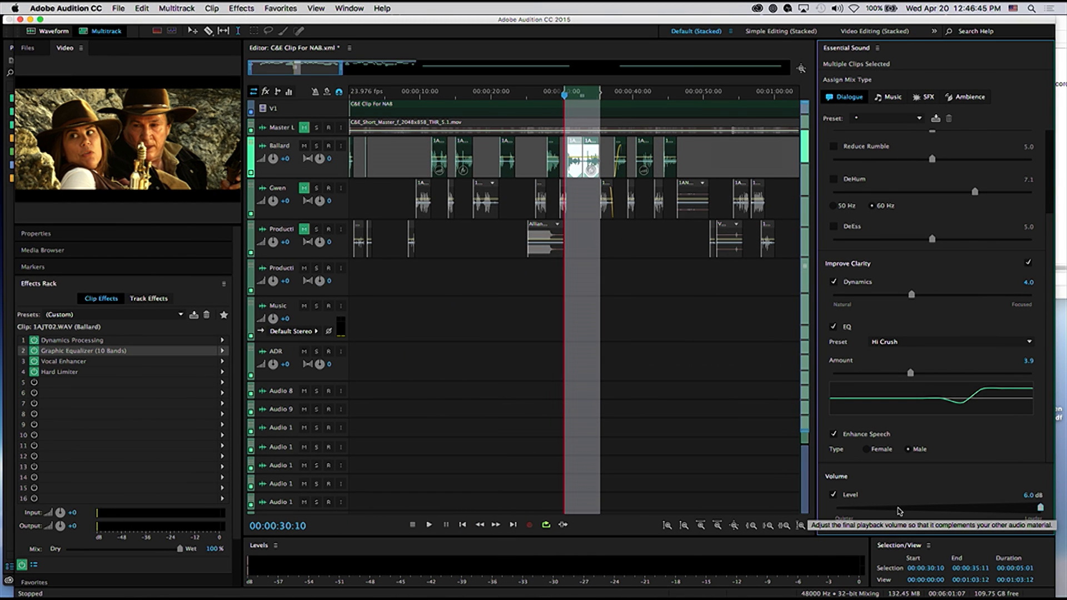
pyautogui.press('space')
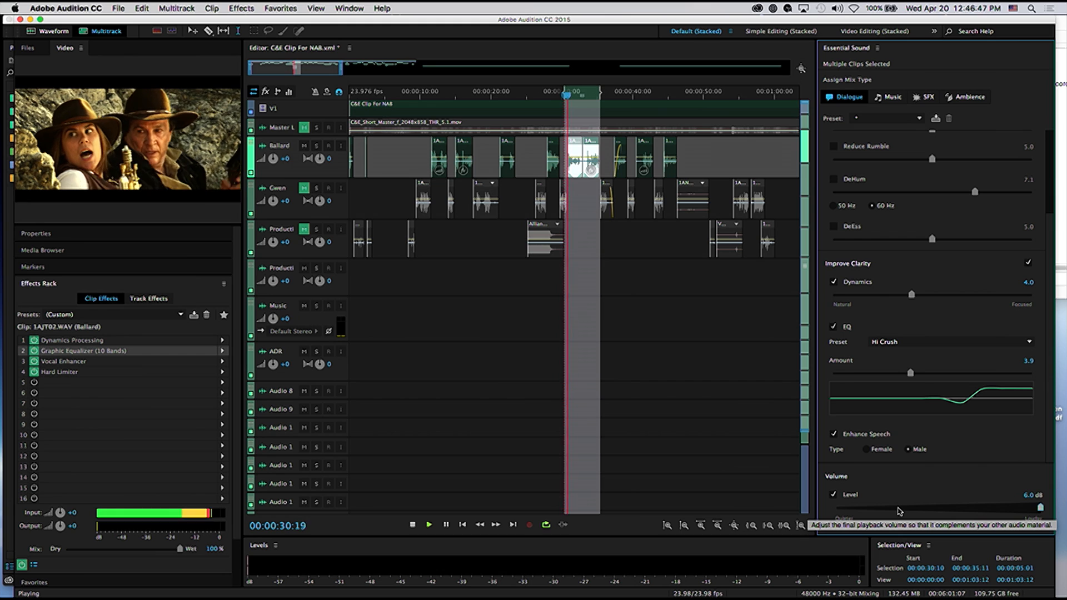
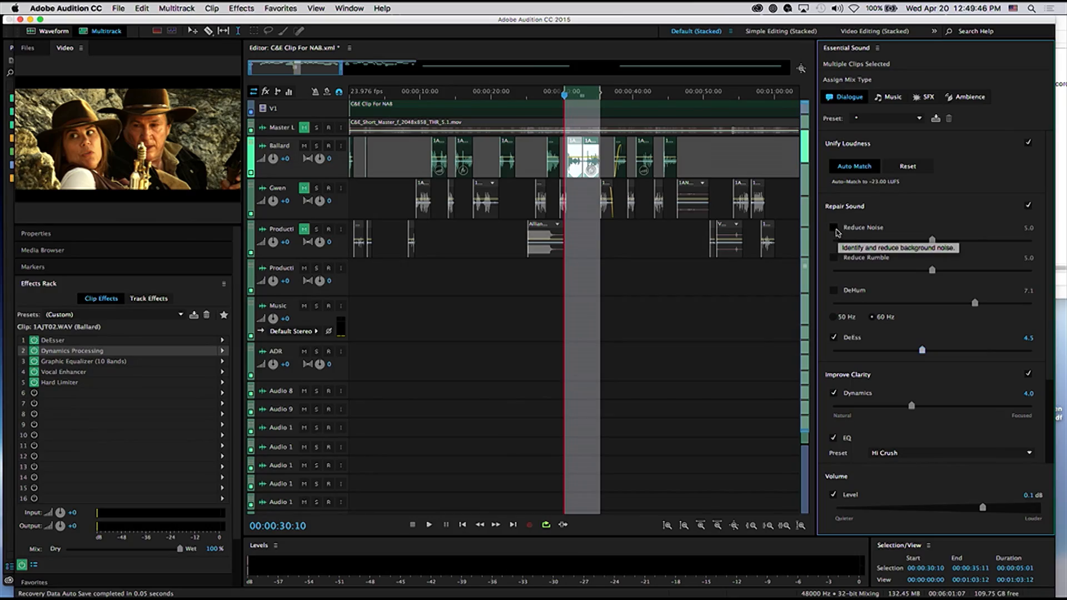
# Enable Reduce Noise at 5.0 and save the "mark min NR" preset as its minimum in the Dialogue template configuration
pyautogui.click(834, 228)
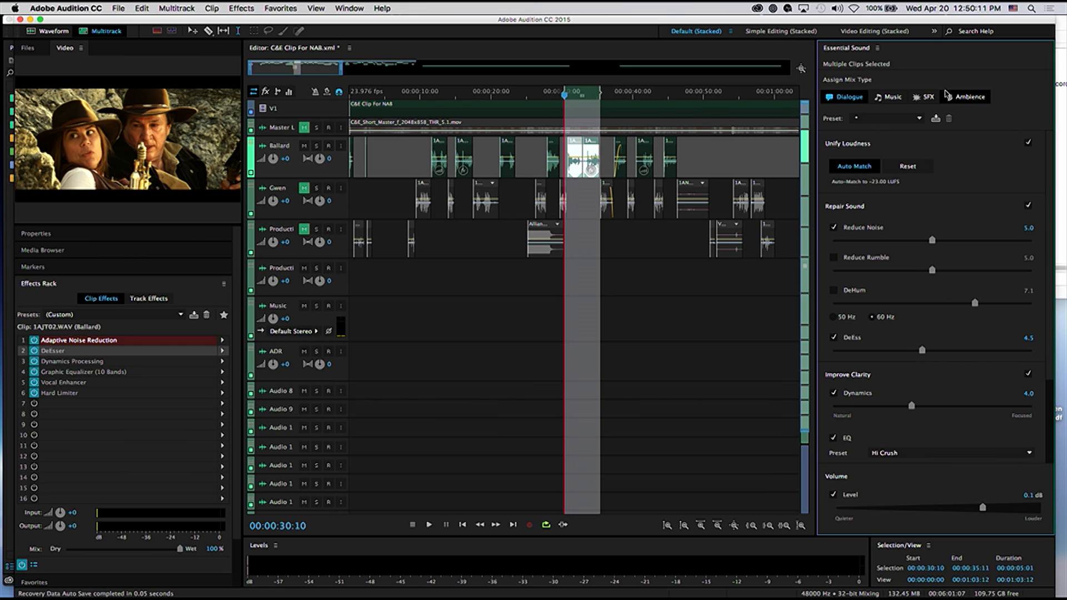
pyautogui.click(878, 48)
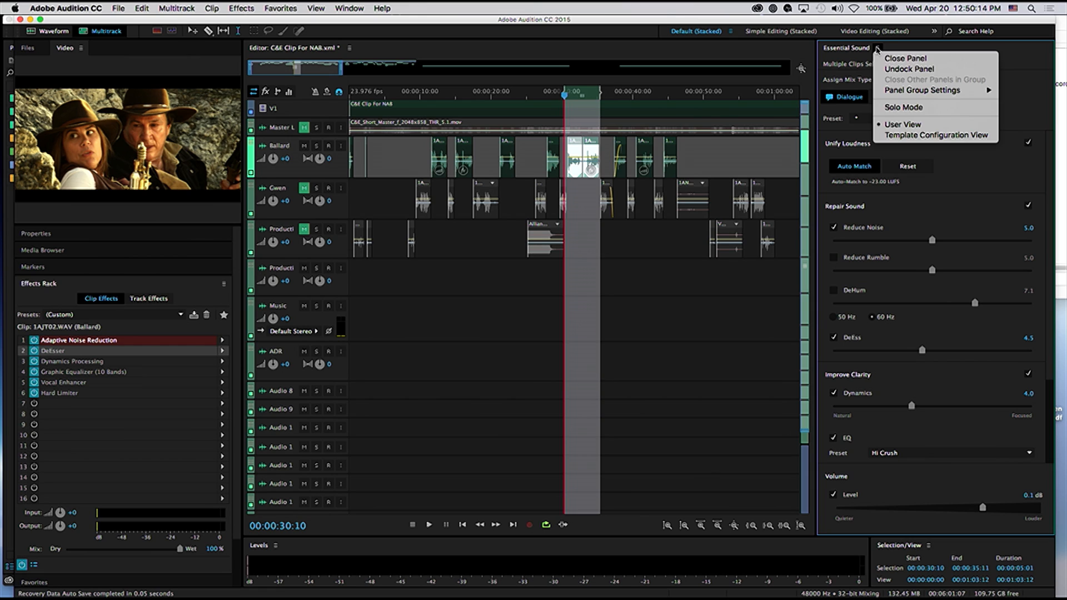
pyautogui.click(967, 137)
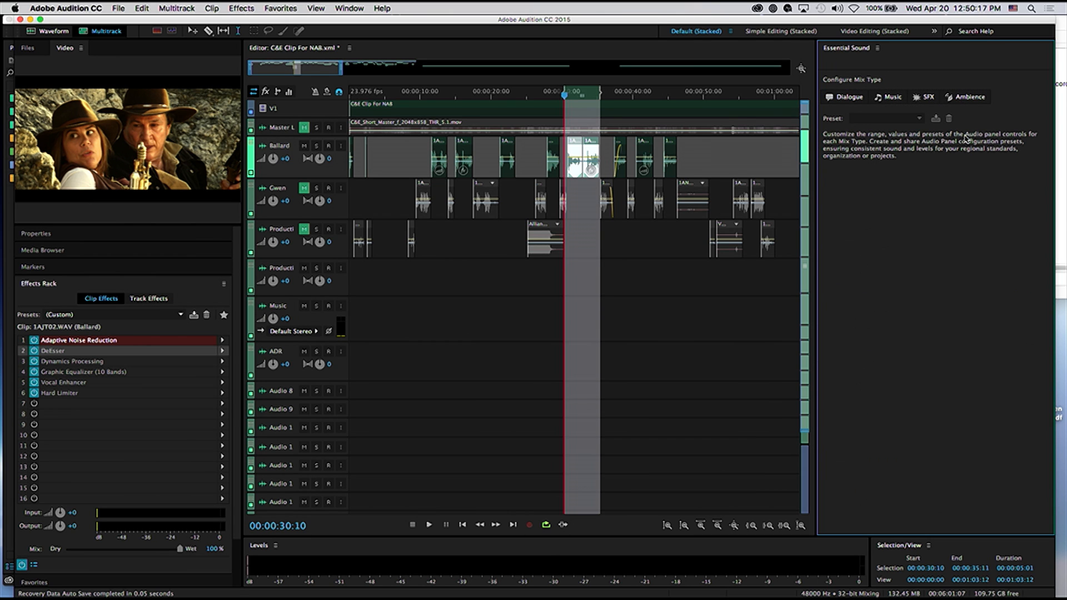
pyautogui.click(851, 97)
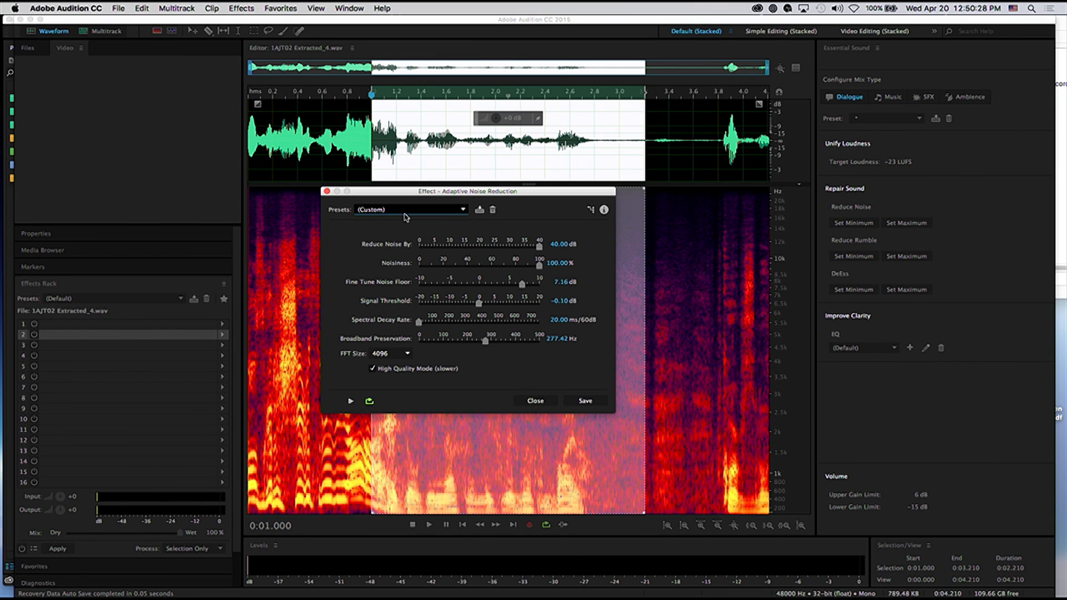
pyautogui.click(406, 210)
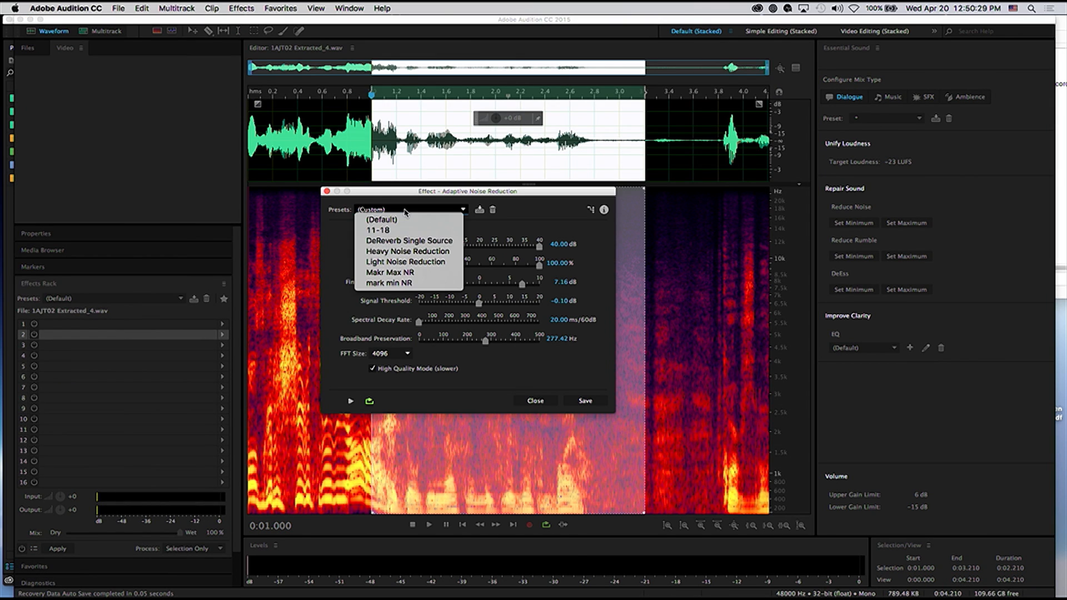
pyautogui.click(431, 286)
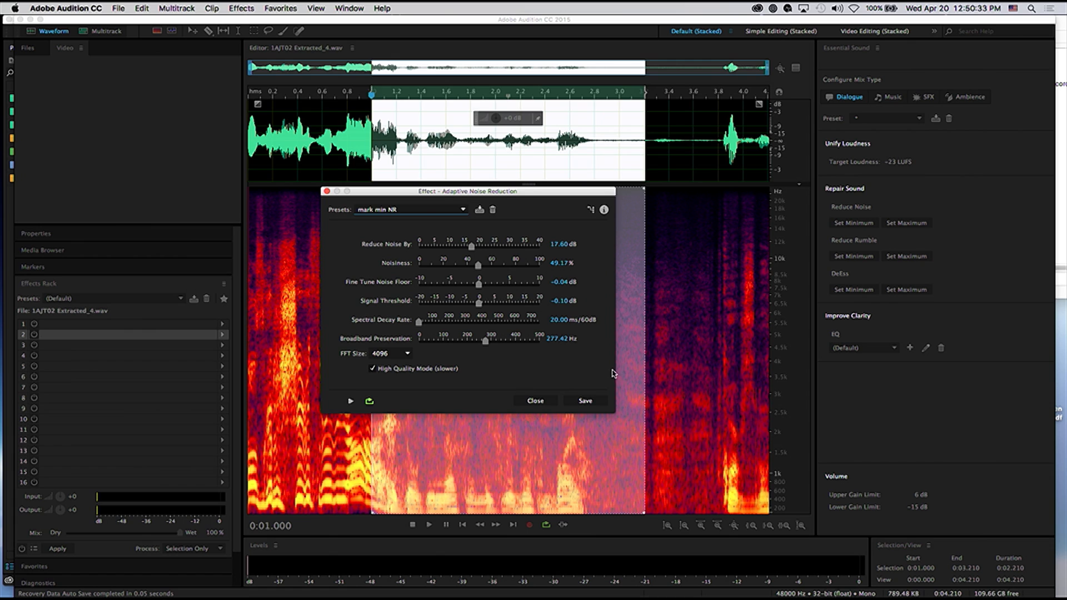
pyautogui.click(591, 404)
# Save the "Makr Max NR" preset as the Reduce Noise maximum for Dialogue and return Essential Sound to User View
pyautogui.click(914, 224)
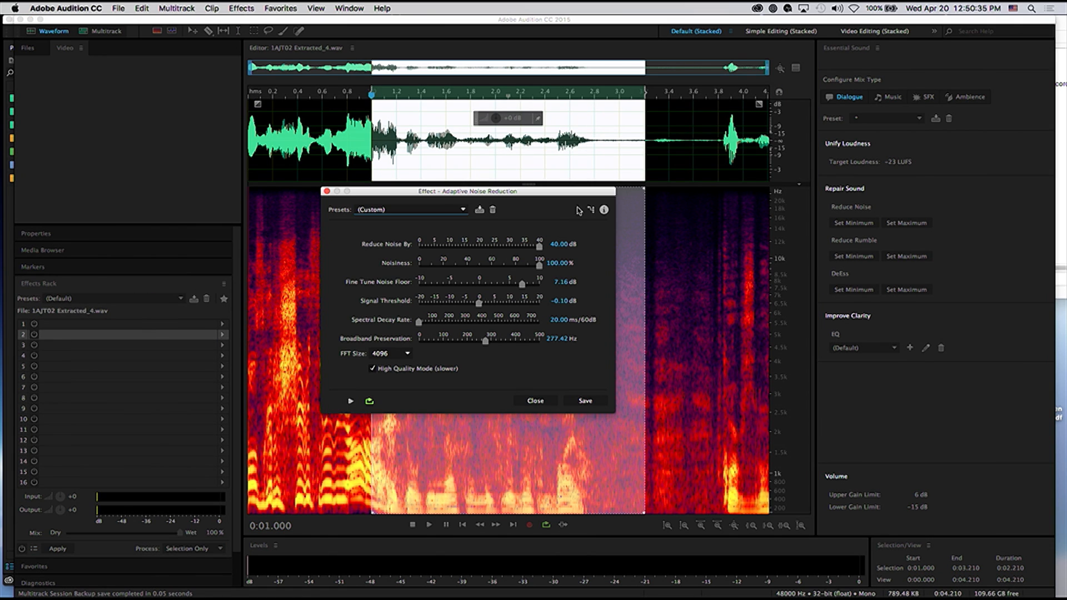
pyautogui.click(463, 210)
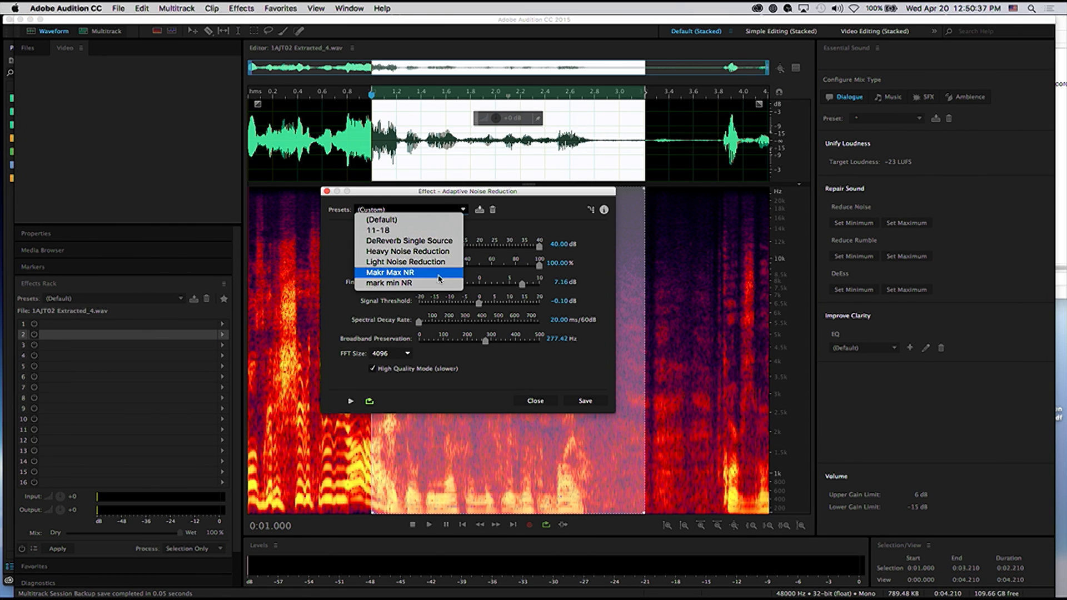
pyautogui.click(440, 275)
pyautogui.click(588, 402)
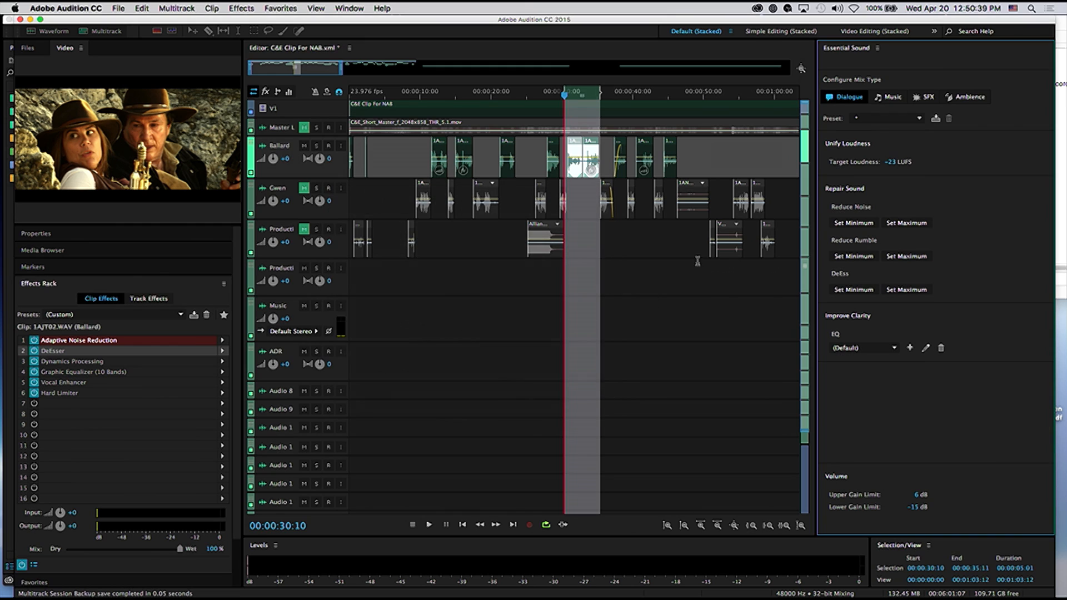
pyautogui.click(878, 48)
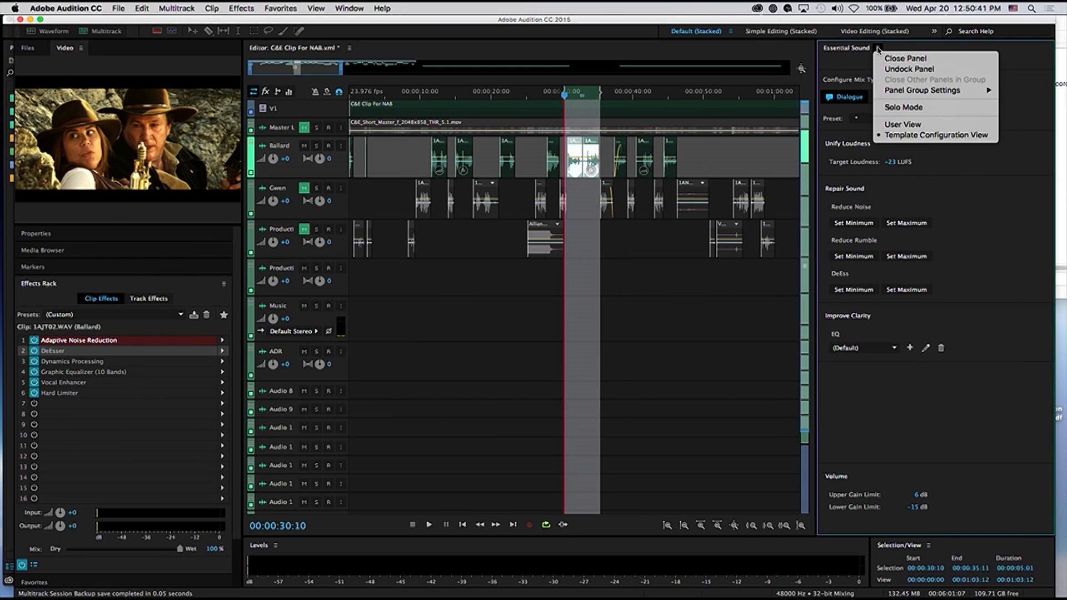
pyautogui.click(898, 126)
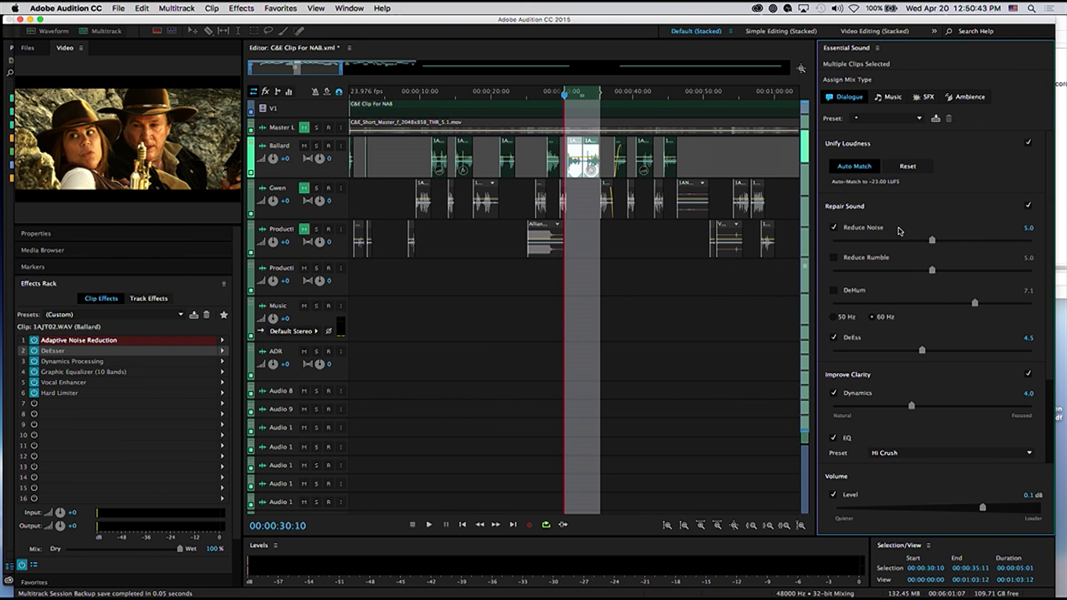
# Review the Adaptive Noise Reduction settings with Reduce Noise raised to 10.0, audition the clips, and settle the amount at 4.5
pyautogui.doubleClick(83, 344)
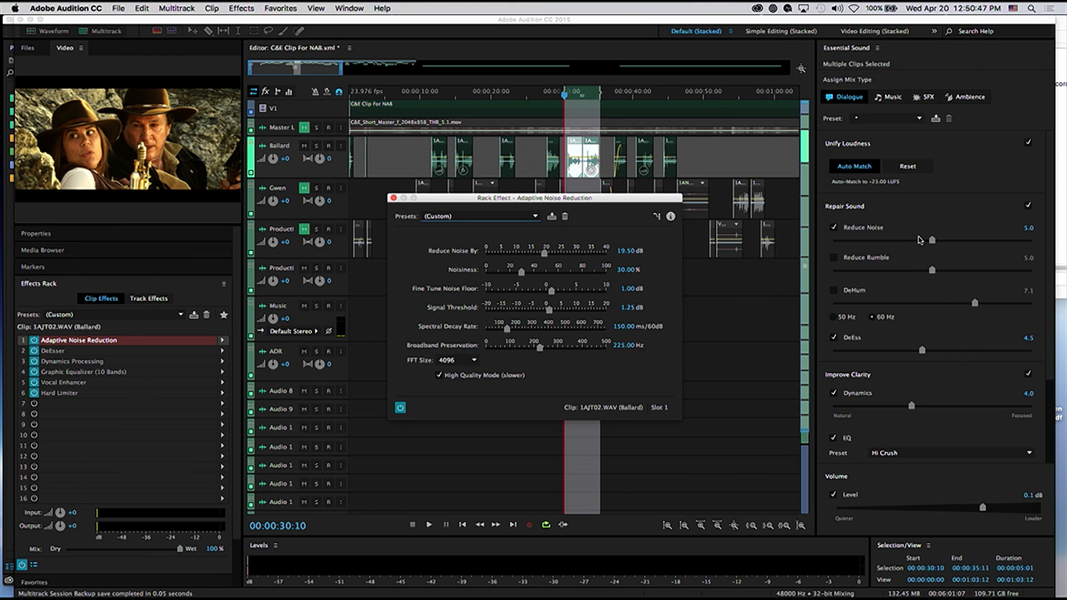
pyautogui.click(933, 240)
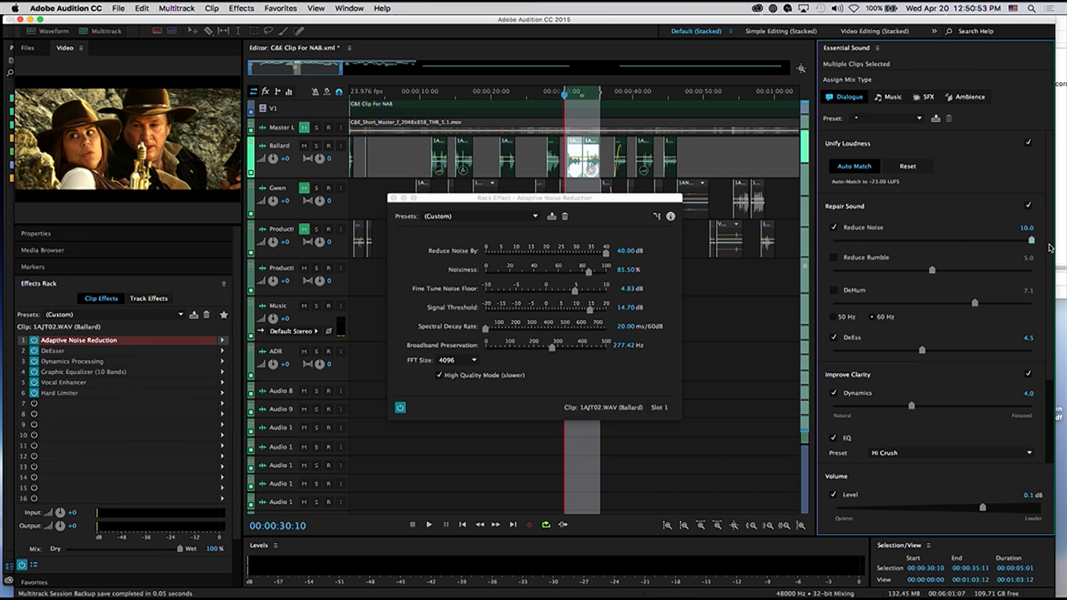
pyautogui.click(394, 198)
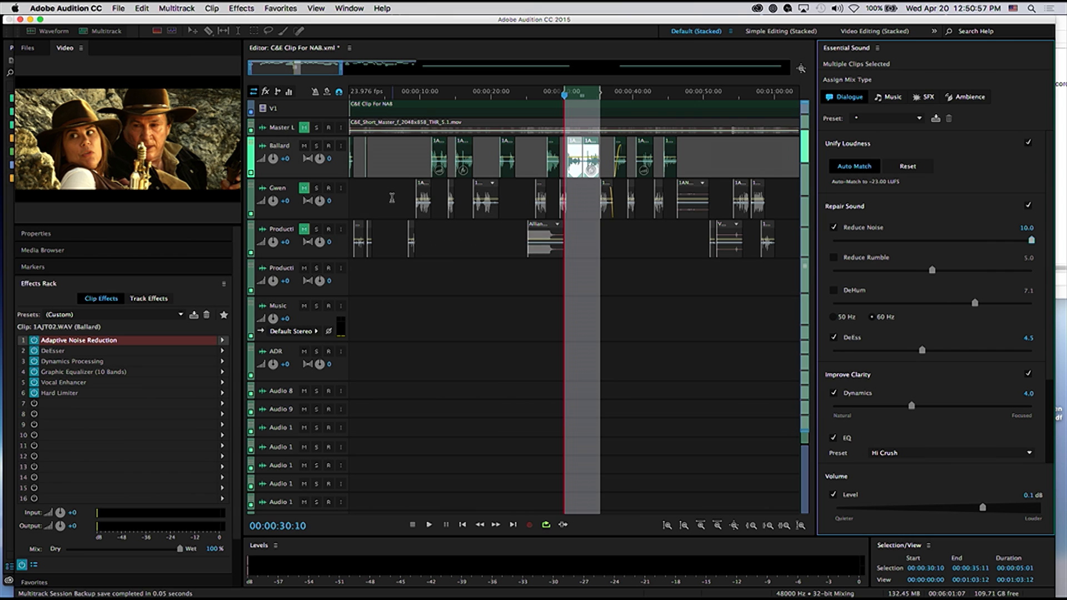
pyautogui.press('space')
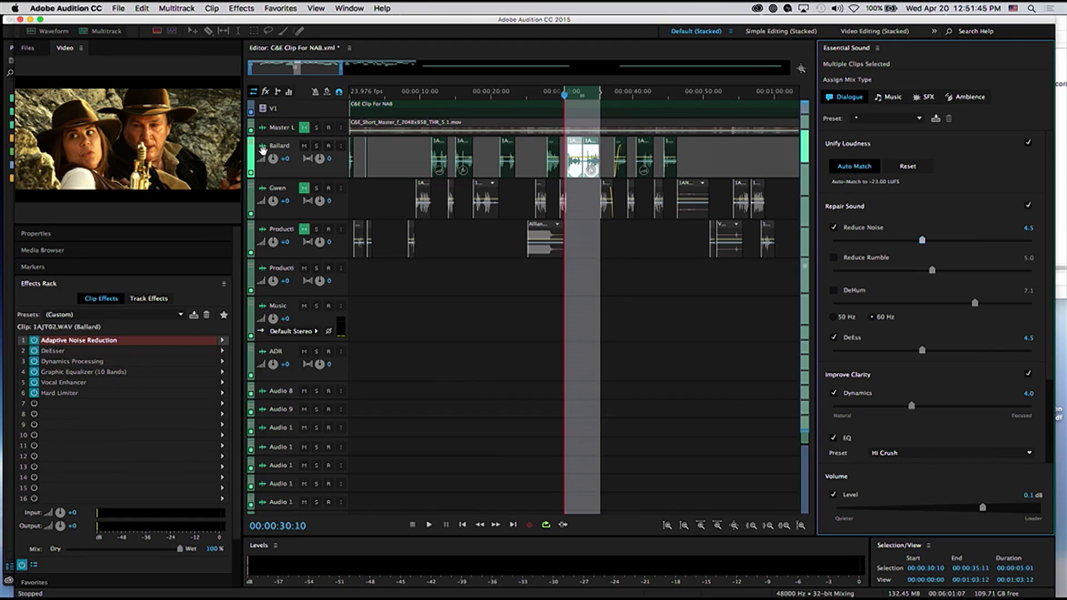
# Audition the selected Ballard clips and lower their Reduce Noise amount to 2.7
pyautogui.press('space')
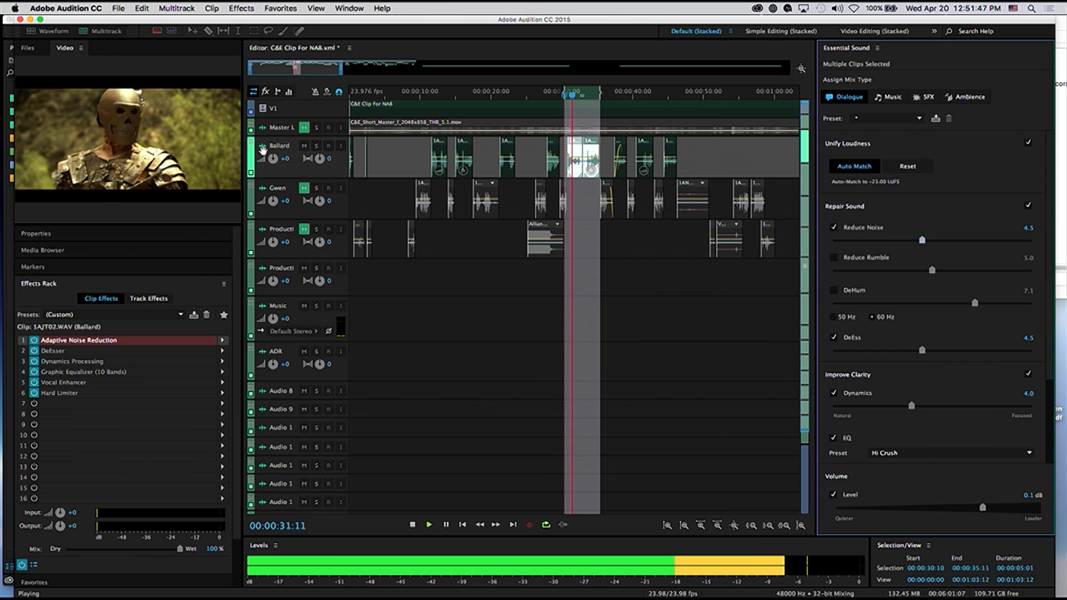
pyautogui.press('space')
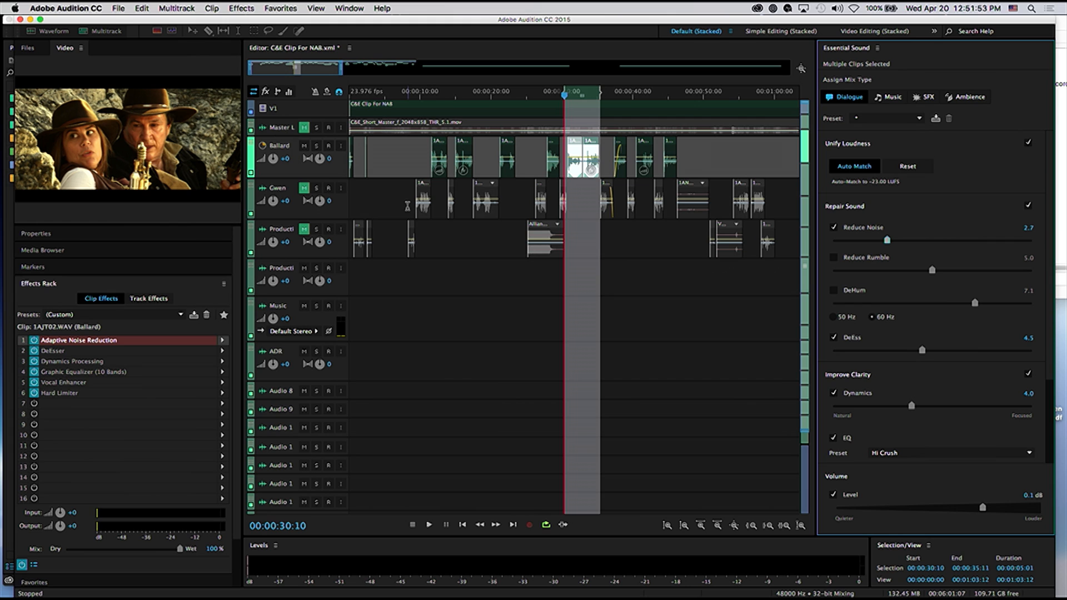
pyautogui.press('space')
# Set up an export of the session with Adobe Media Encoder, reviewing the available encoder formats and keeping MXF OP1a
pyautogui.click(137, 8)
pyautogui.moveTo(123, 6)
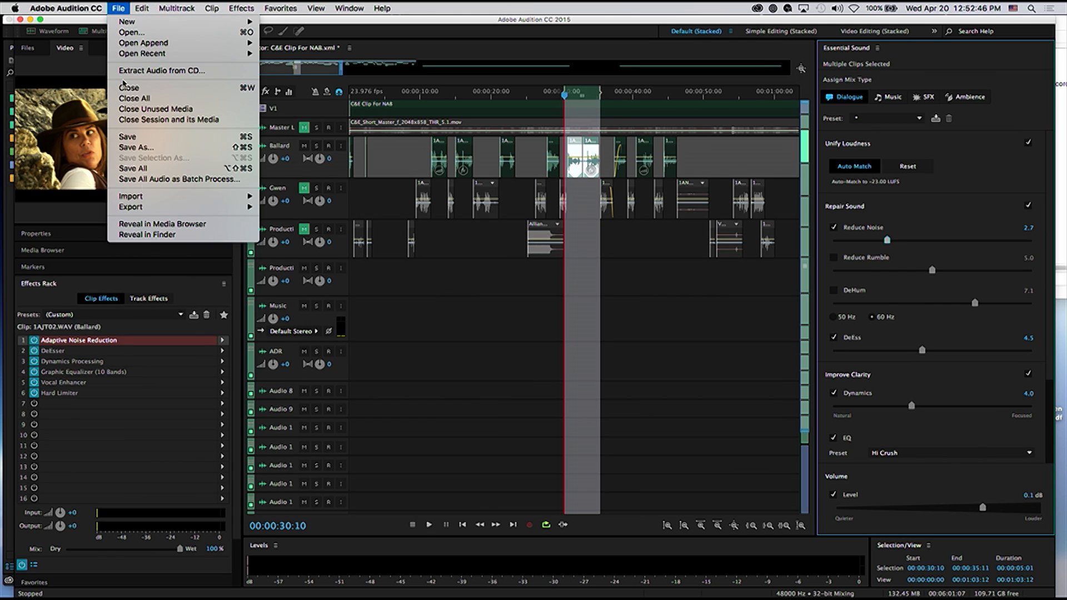
pyautogui.moveTo(249, 210)
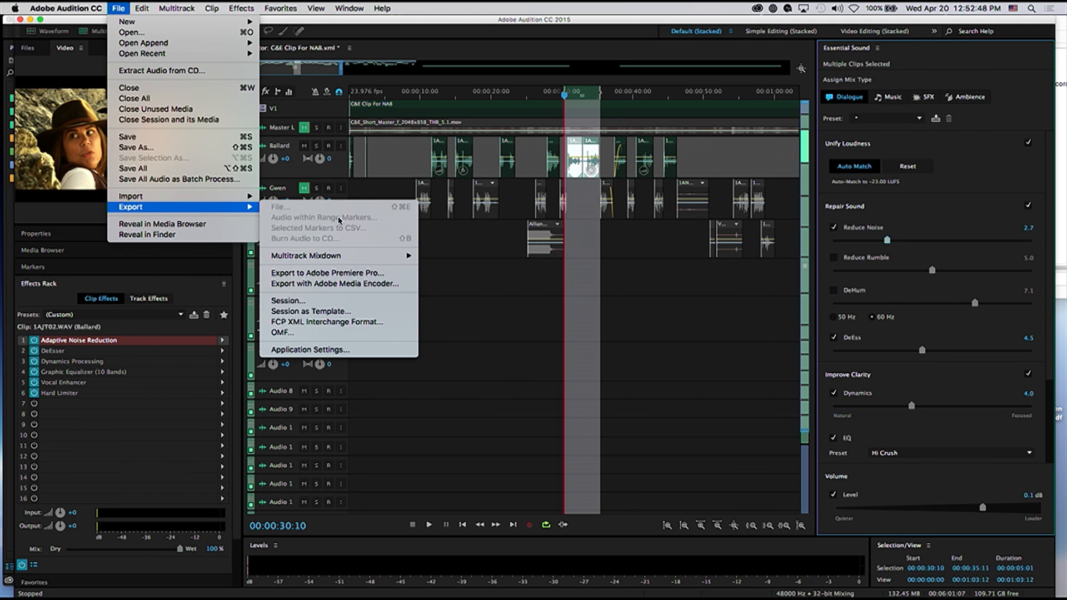
pyautogui.click(373, 288)
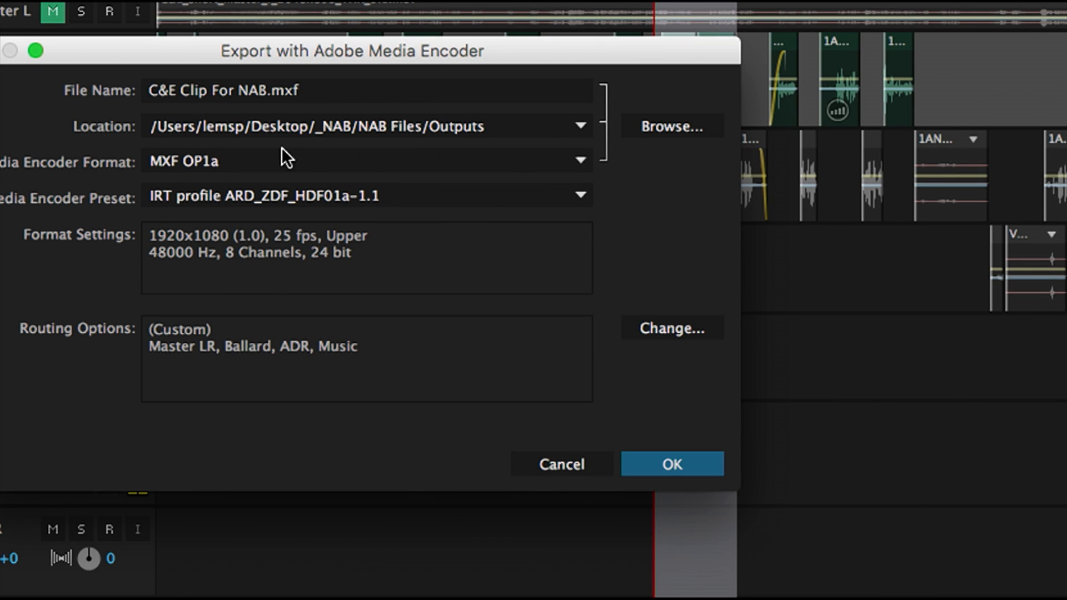
pyautogui.click(218, 162)
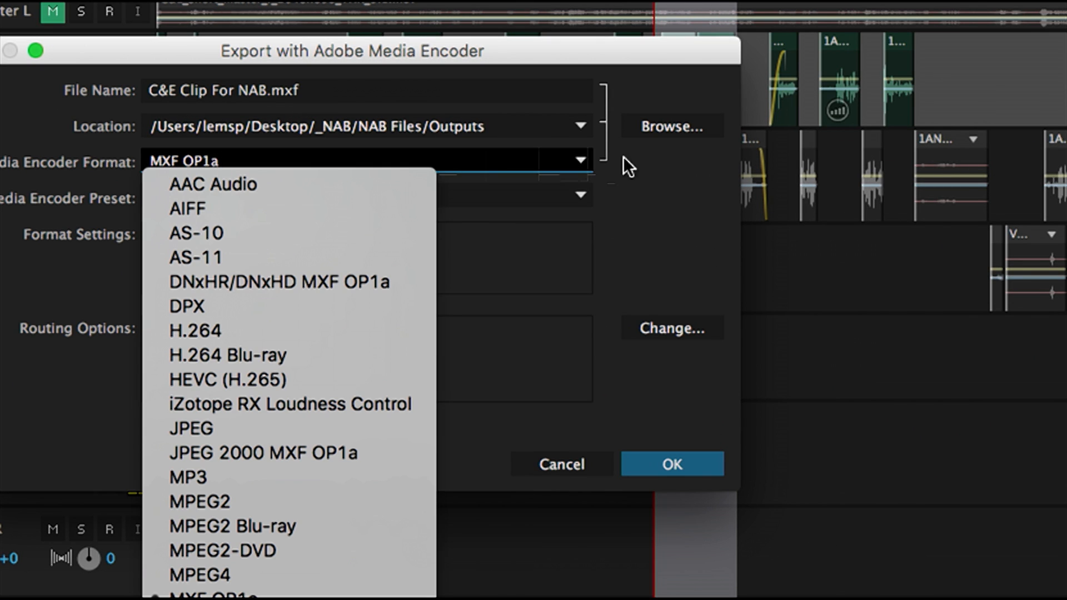
pyautogui.click(648, 174)
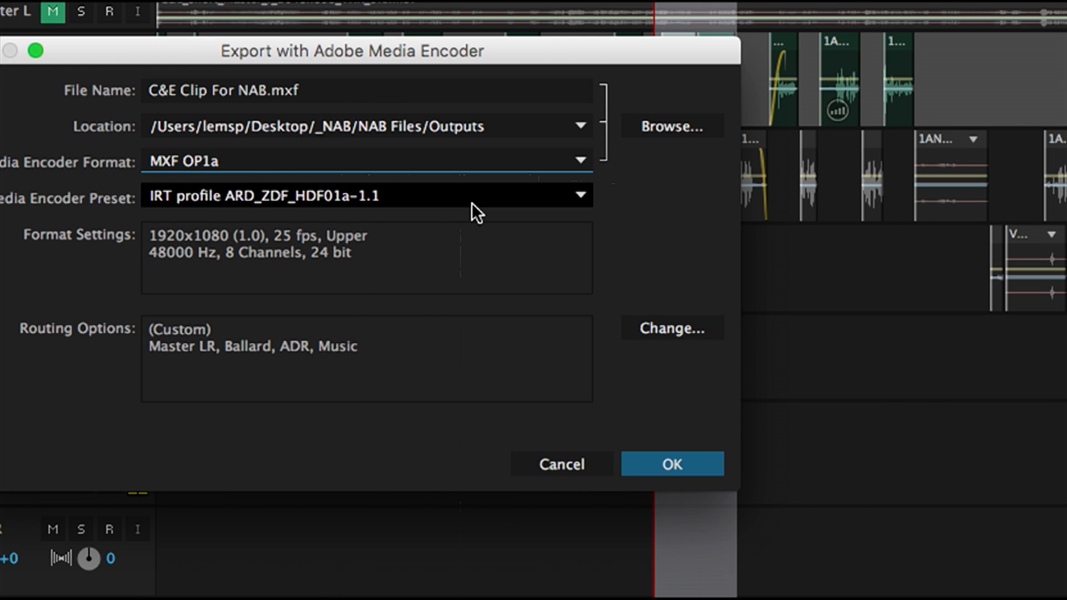
# Review the export's routing options and export C&E Clip For NAB.mxf to the Outputs folder, overwriting the existing file
pyautogui.click(646, 323)
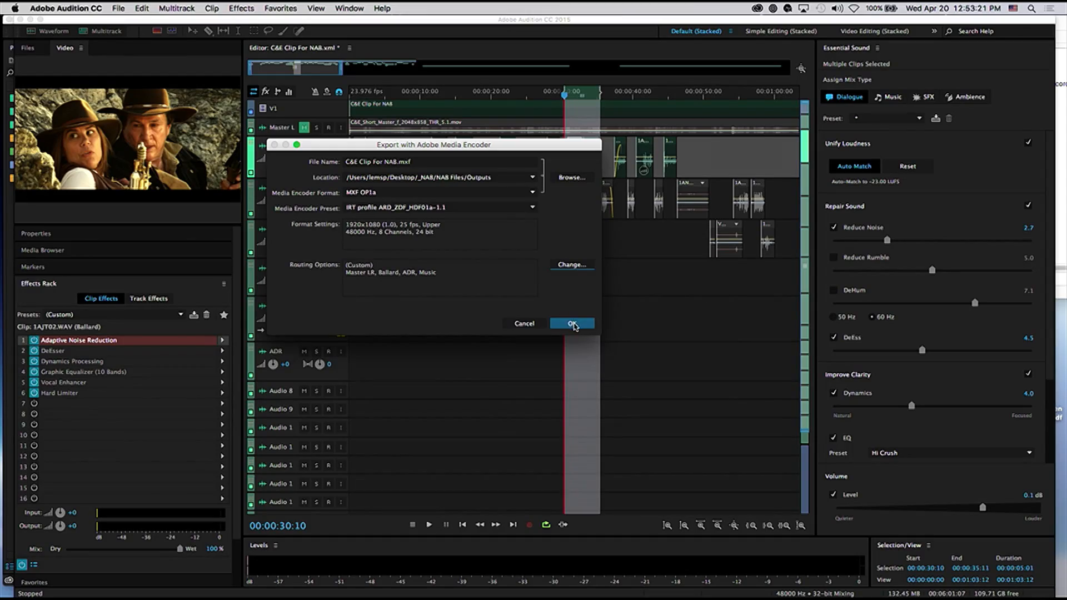
pyautogui.click(574, 324)
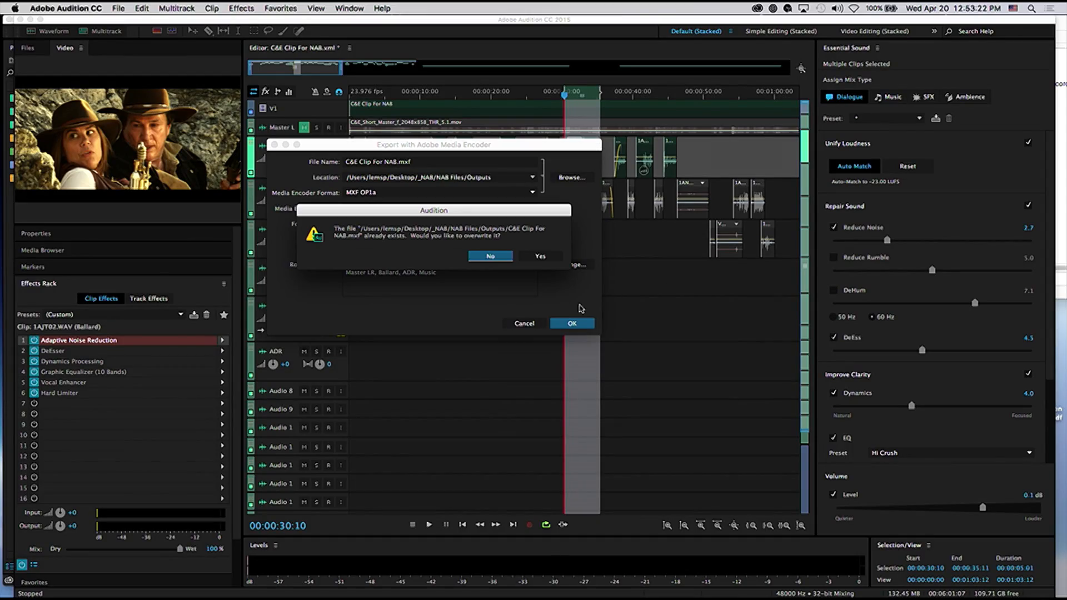
pyautogui.click(542, 258)
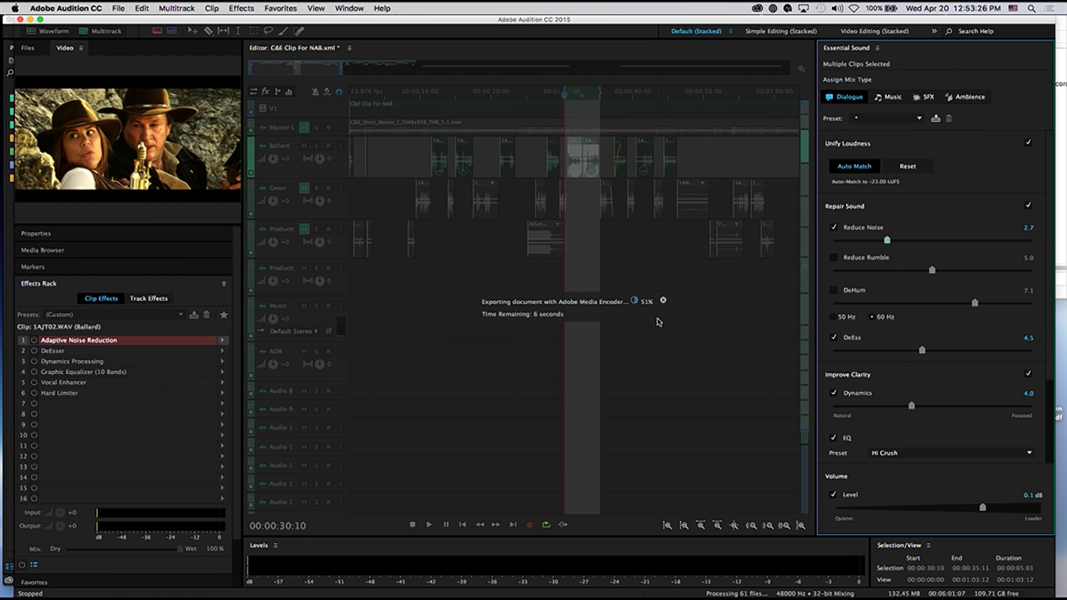
# Switch to Adobe Media Encoder to check the exported session in the queue, and return to Audition
pyautogui.press('super+Tab')
pyautogui.press('super+Tab')
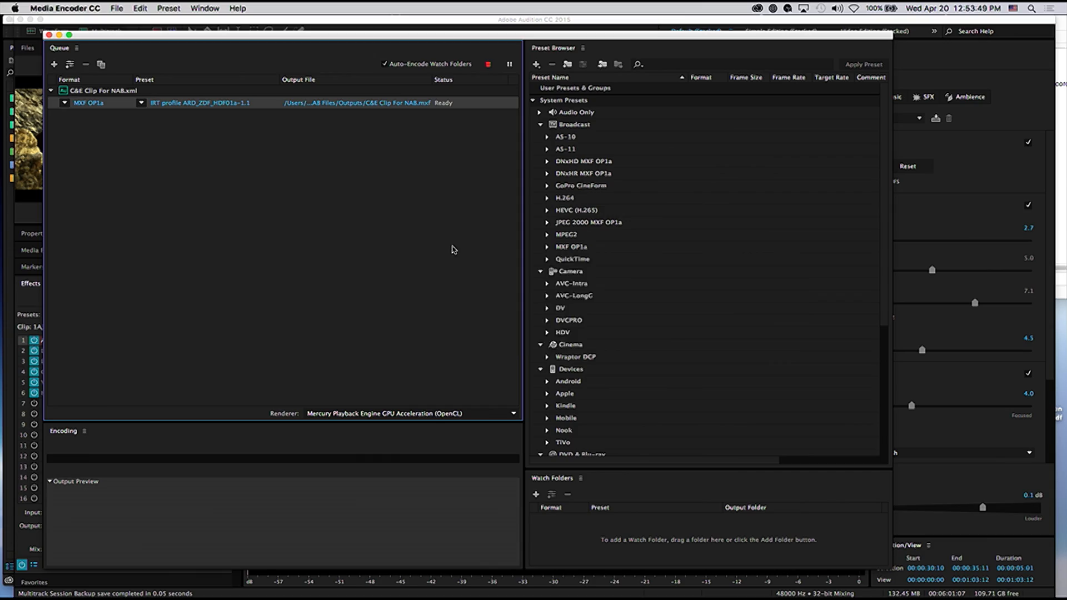
pyautogui.press('super+Tab')
pyautogui.press('super+Tab')
pyautogui.press('super+Tab')
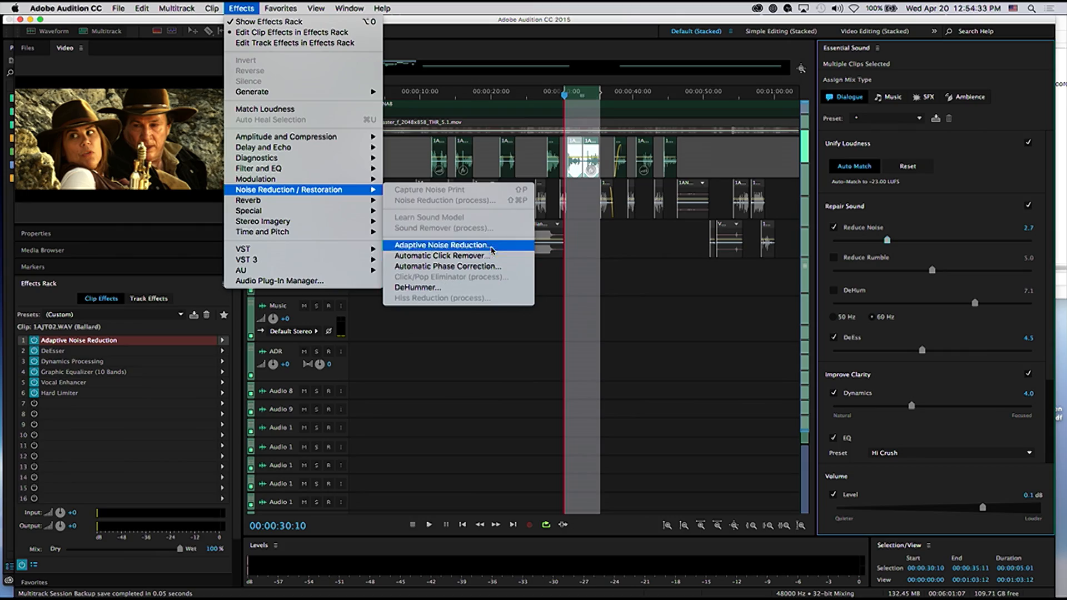
pyautogui.click(495, 151)
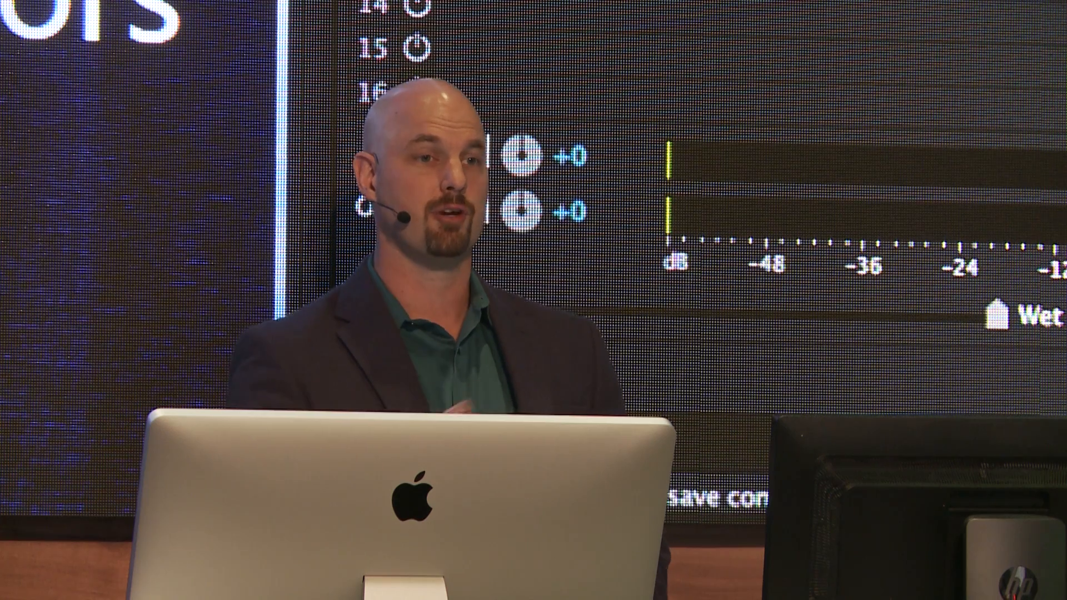